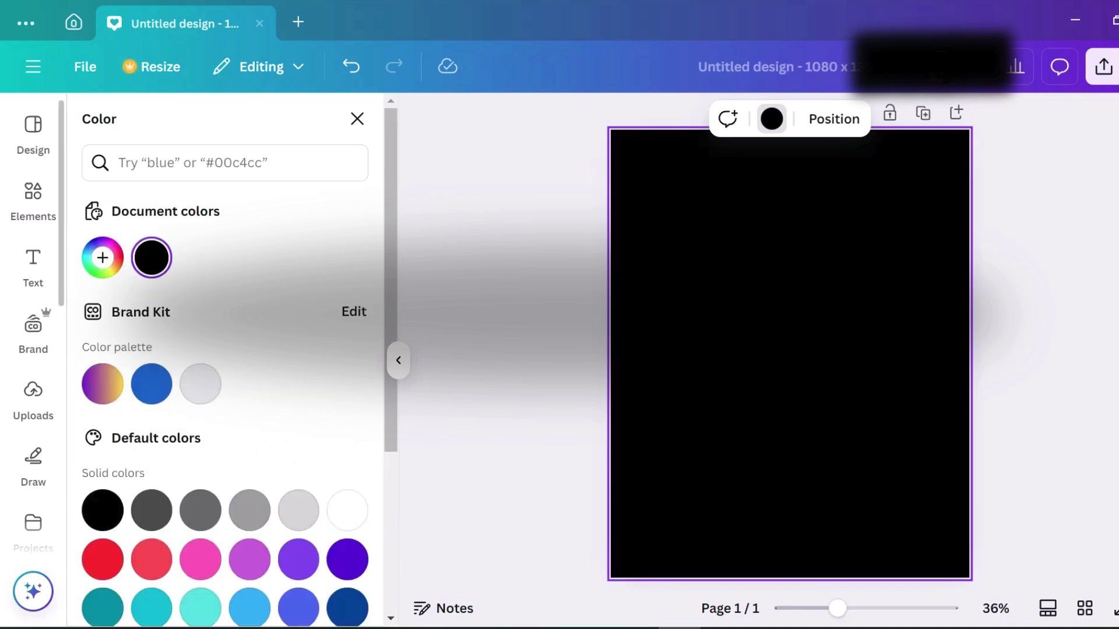
Pick the blue lace-up shoes from the shoes photo results and add the photo to the design
left_click(33, 131)
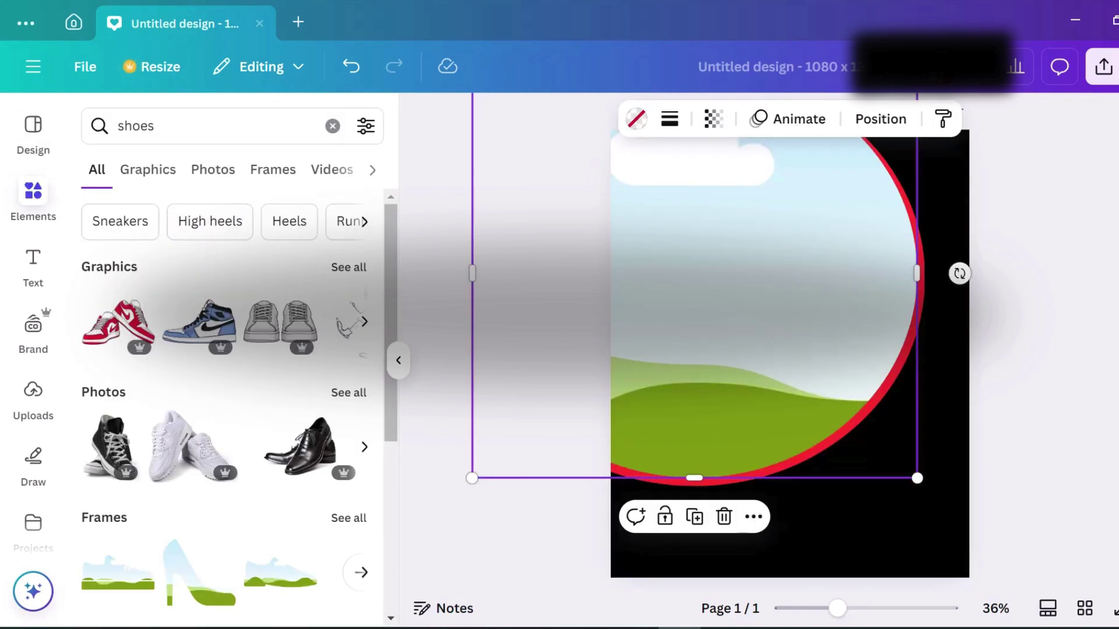
left_click(212, 169)
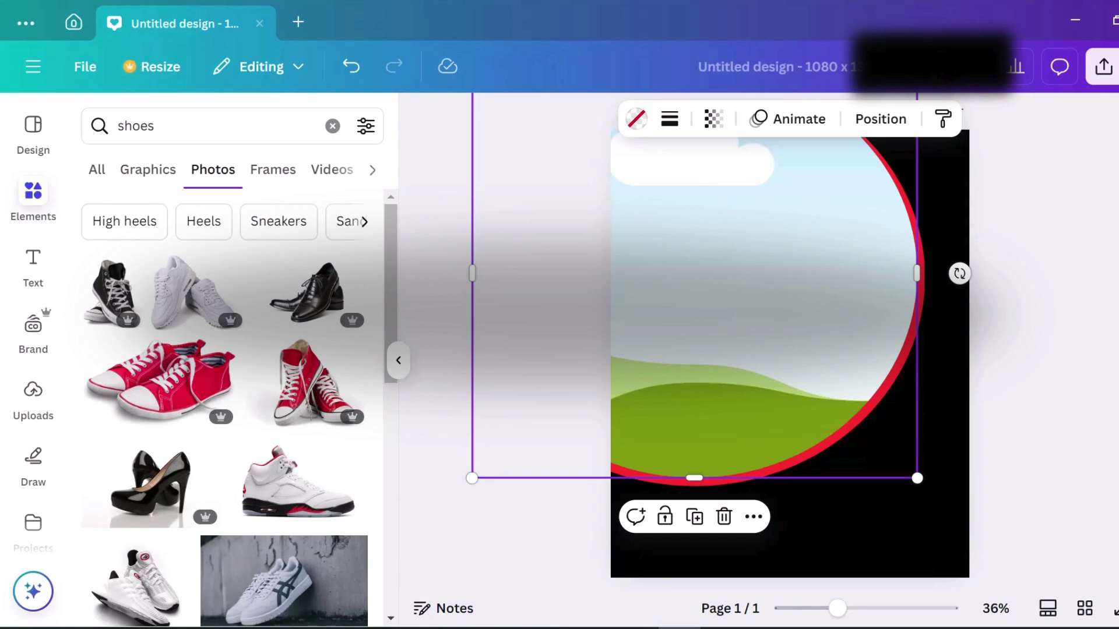
scroll(317, 379, "down", 6)
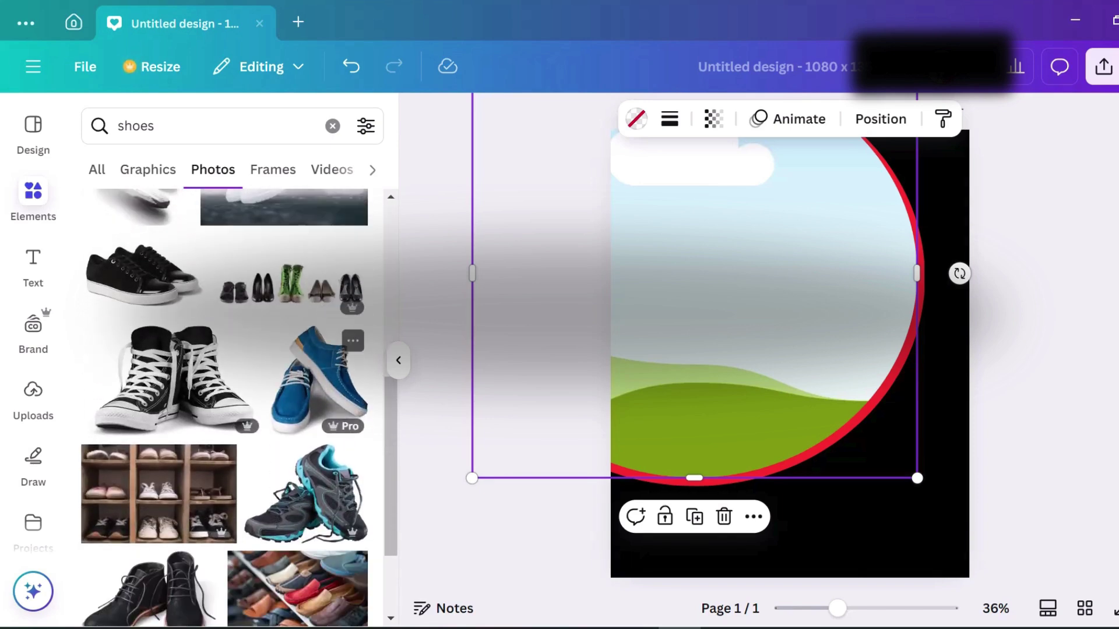
left_click(318, 379)
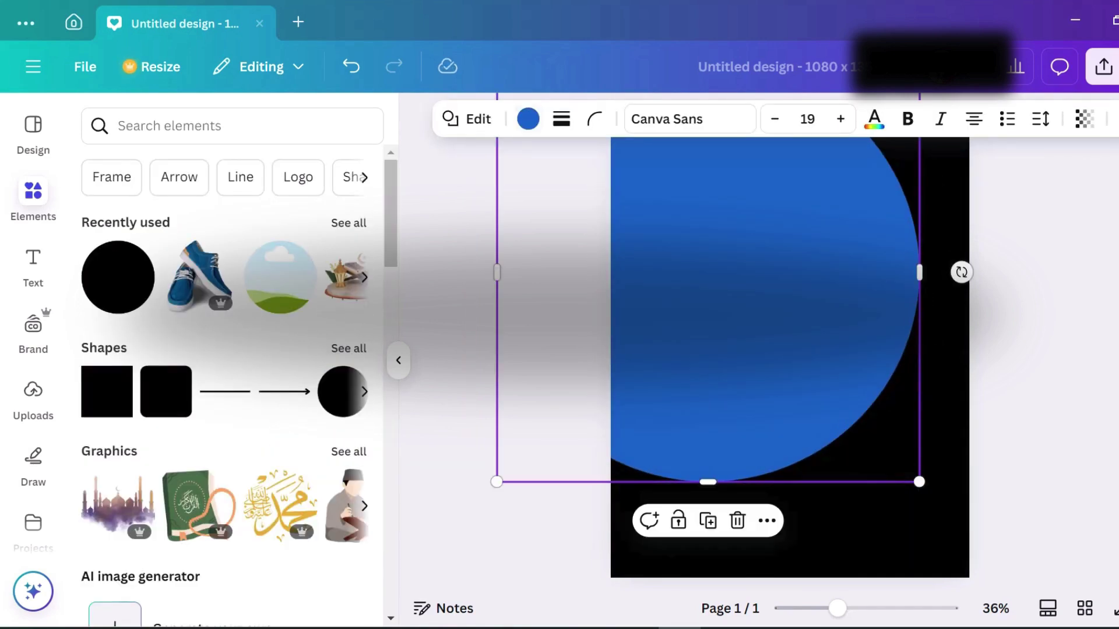
Add a thick solid border to the large blue circle
left_click(561, 119)
left_click(562, 119)
left_click(561, 119)
left_click(509, 173)
left_click_drag(461, 239, 497, 239)
Color the large circle's border red, after trying white, and fill the circle with yellow
left_click(545, 118)
left_click(250, 258)
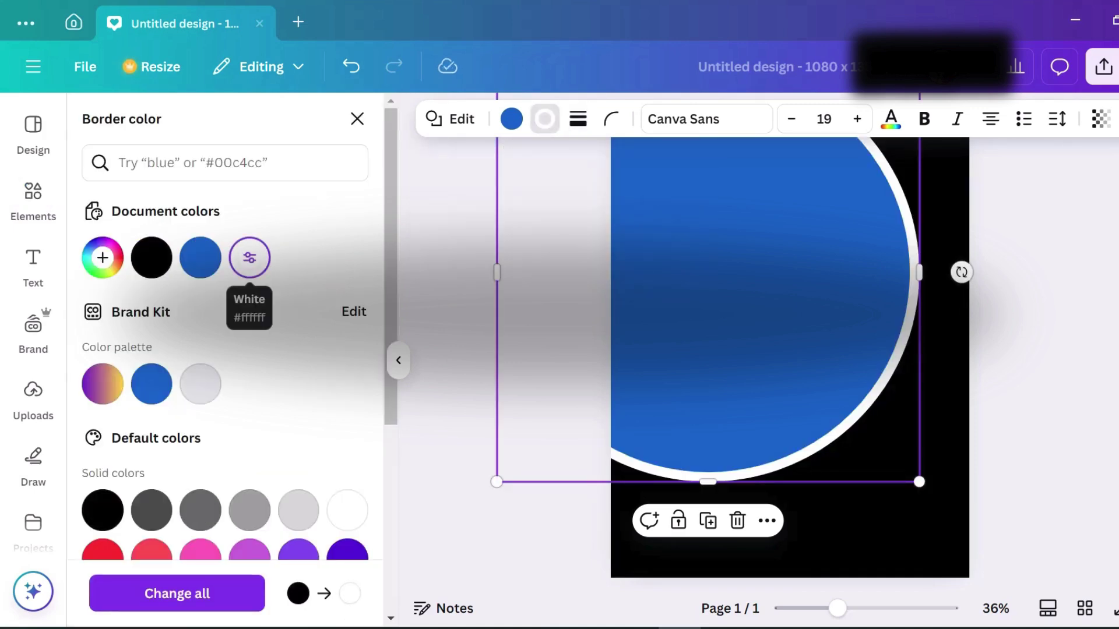
scroll(225, 350, "down", 2)
left_click(102, 469)
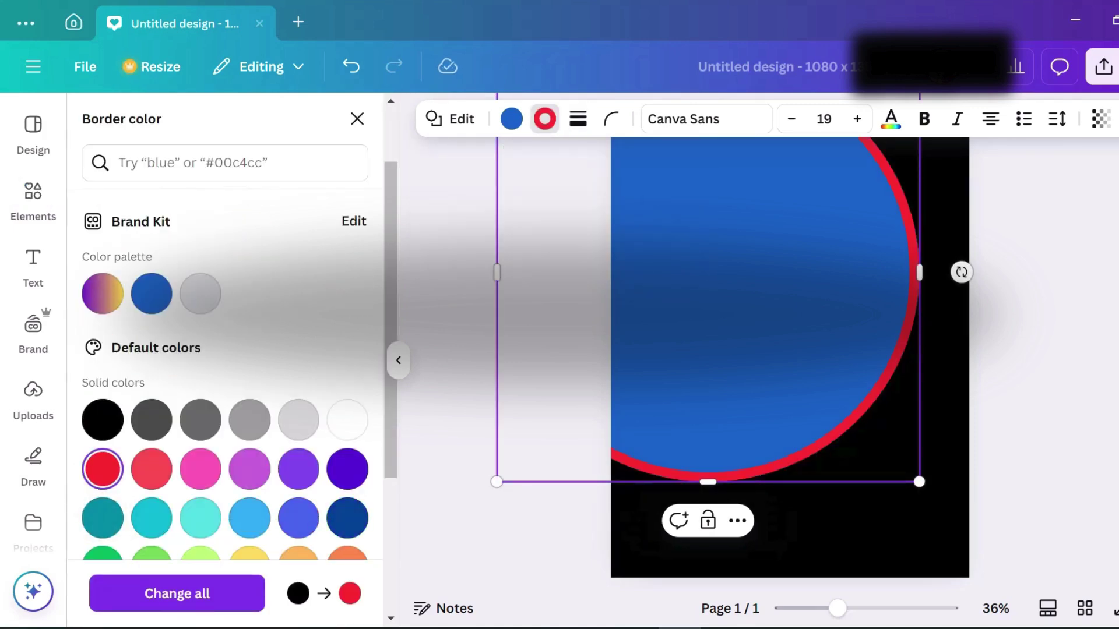
left_click(512, 119)
scroll(224, 350, "down", 4)
left_click(249, 409)
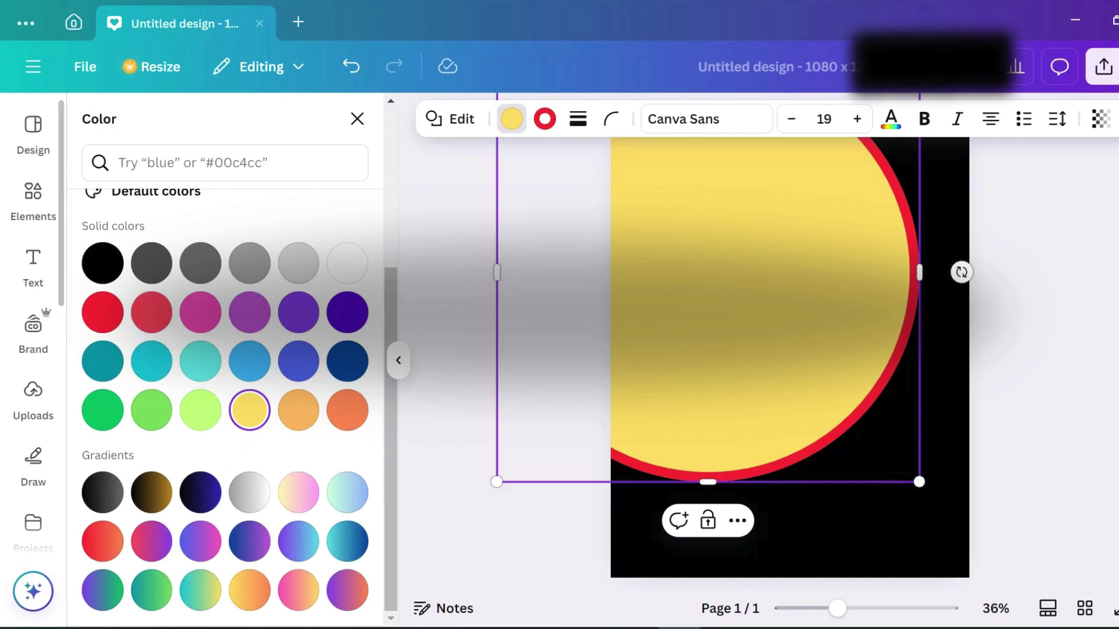
Insert the recently used blue shoes photo, place it over the yellow circle and make it slightly smaller
left_click(34, 198)
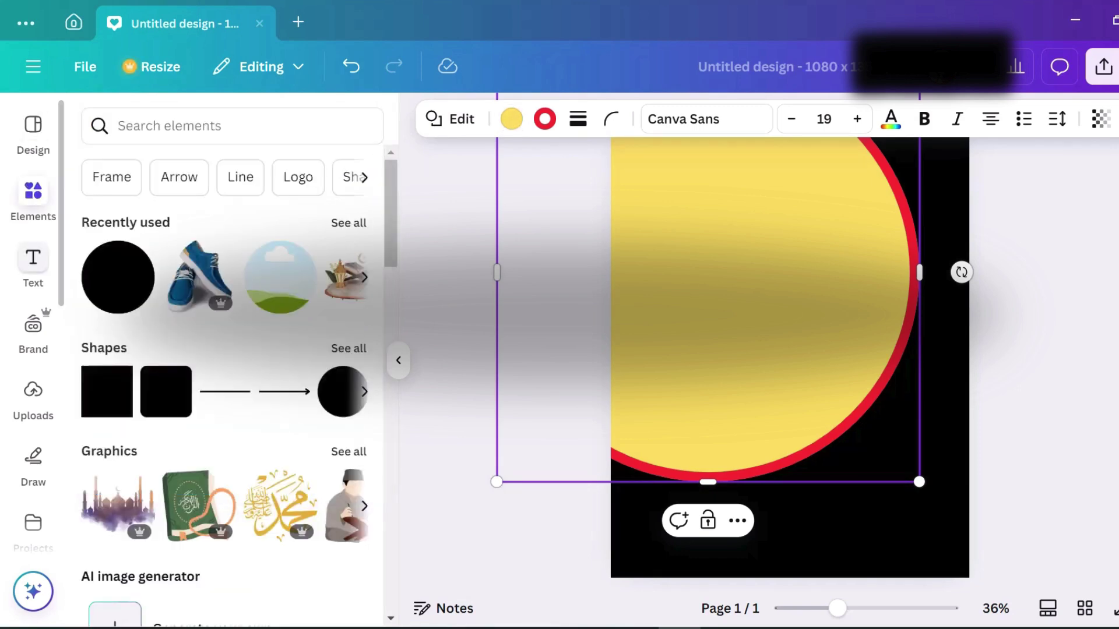
left_click(33, 265)
left_click(34, 198)
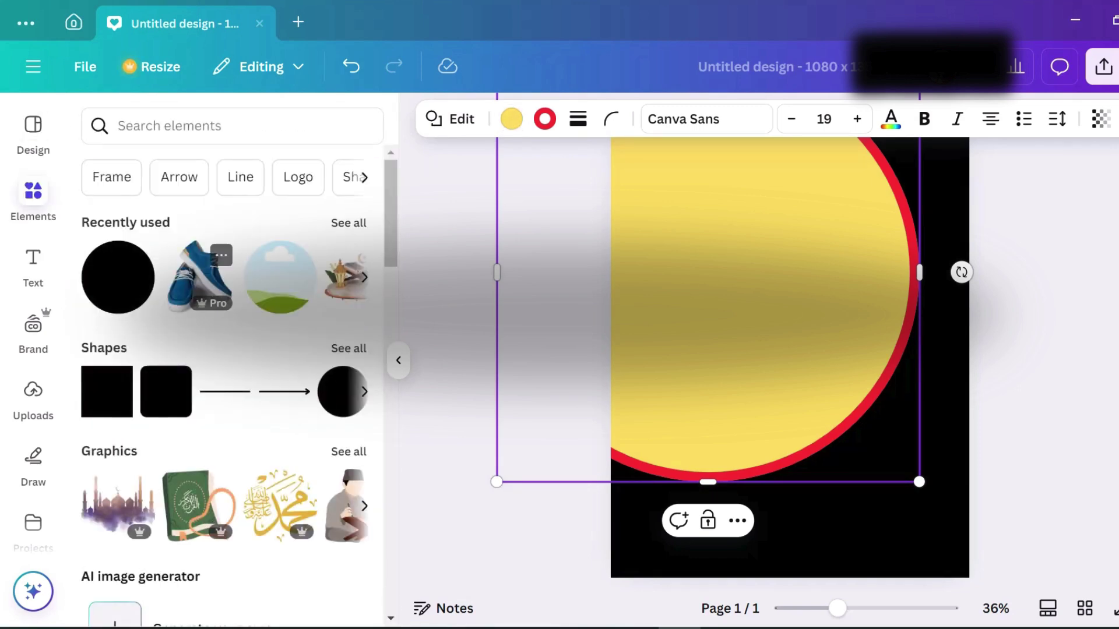
left_click(199, 277)
left_click_drag(789, 352, 741, 279)
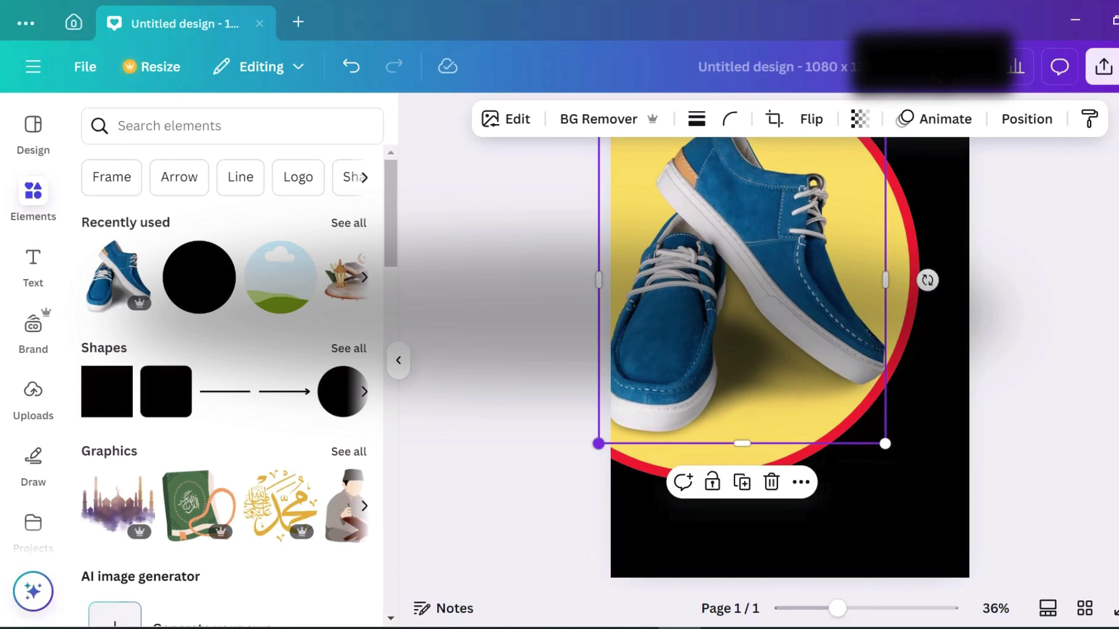
mouse_move(598, 443)
left_mouse_down()
mouse_move(618, 420)
mouse_move(617, 433)
left_mouse_up()
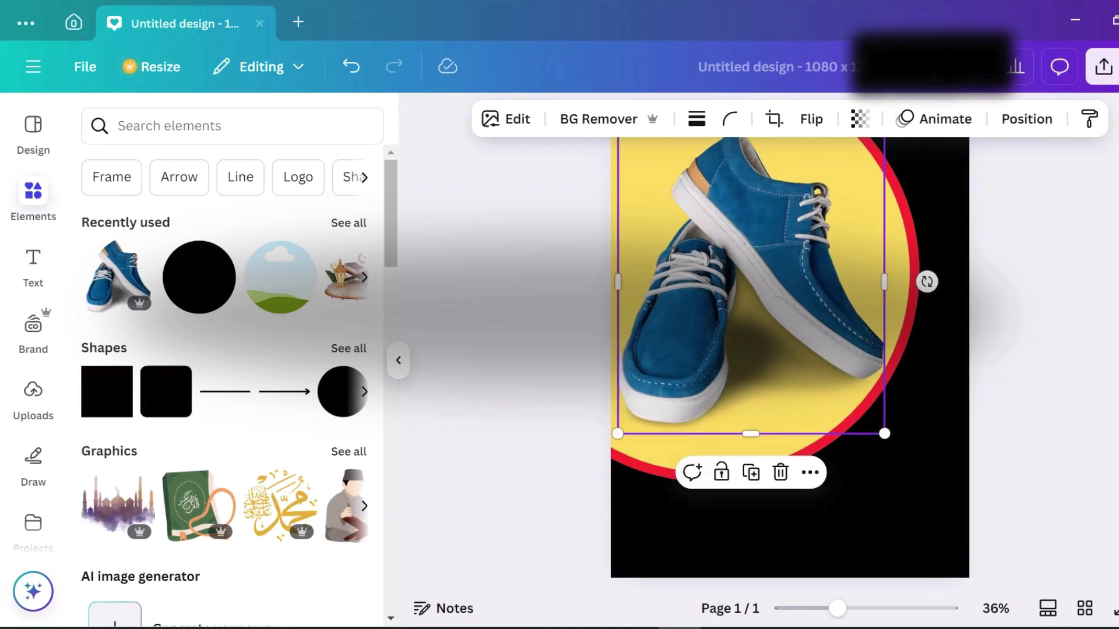
Shift the large circle toward the page's upper-left corner, then shrink the shoes photo and reposition it inside the circle
left_click(618, 443)
left_click_drag(492, 475, 470, 500)
left_click(746, 280)
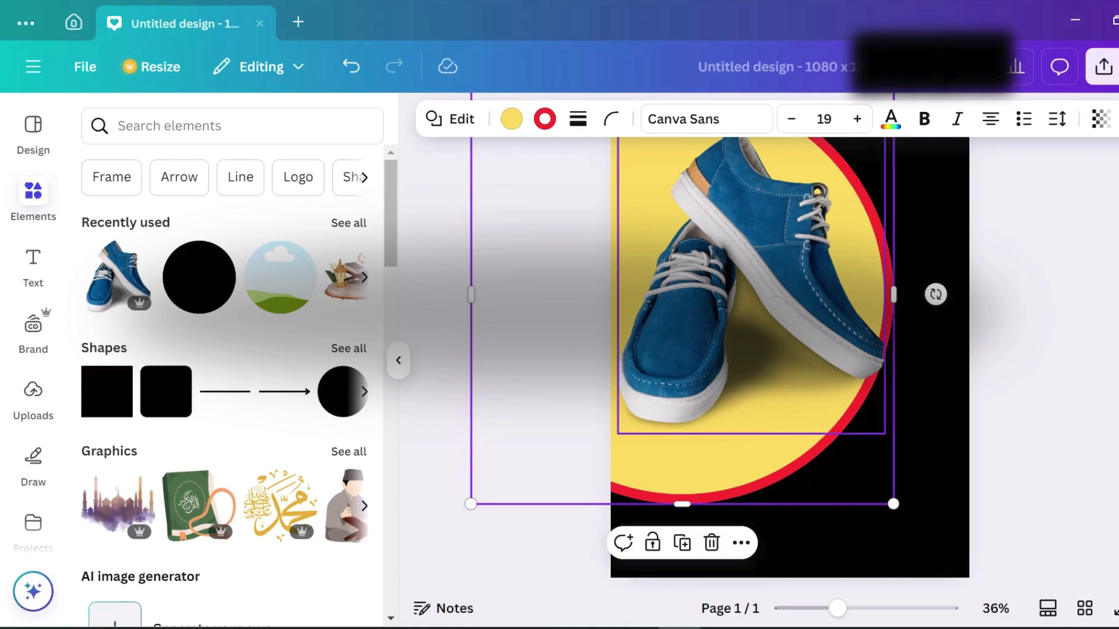
left_click_drag(886, 430, 839, 412)
left_click(891, 295)
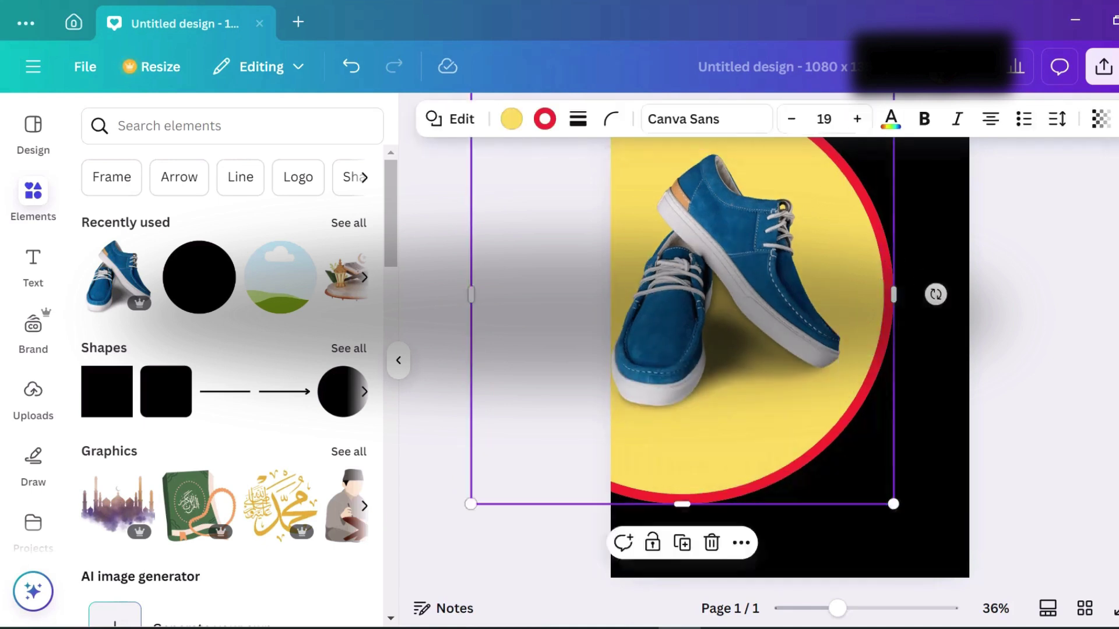
left_click_drag(891, 295, 852, 268)
key("Escape")
left_click(757, 279)
left_click_drag(757, 280, 766, 278)
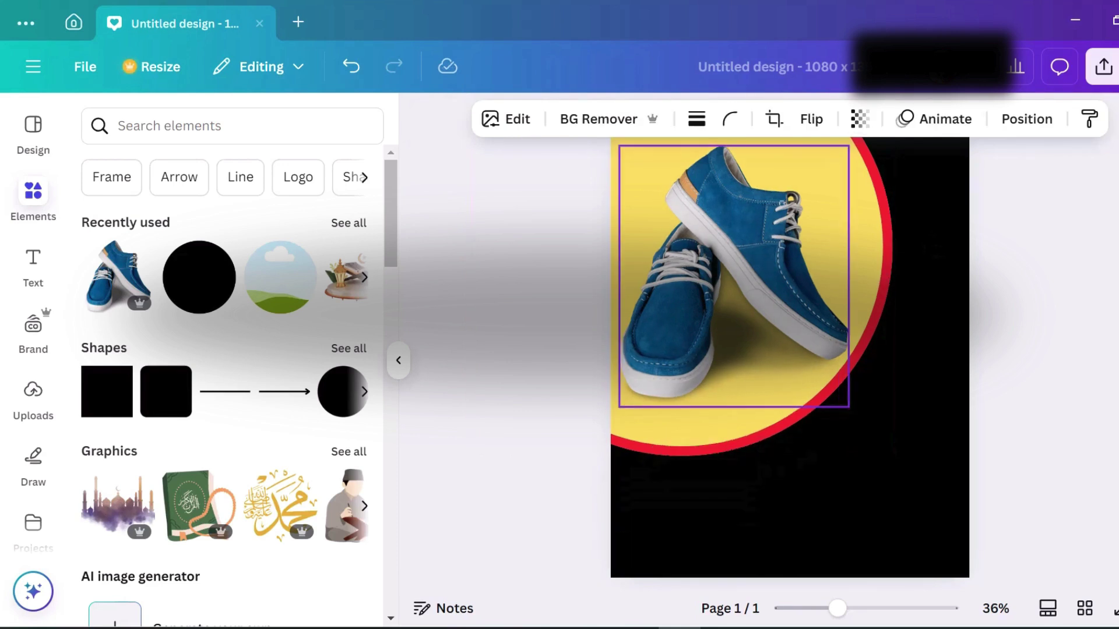
Fill the large circle with the near-black navy taken from the shoes photo's colors
left_click(869, 326)
left_click(511, 119)
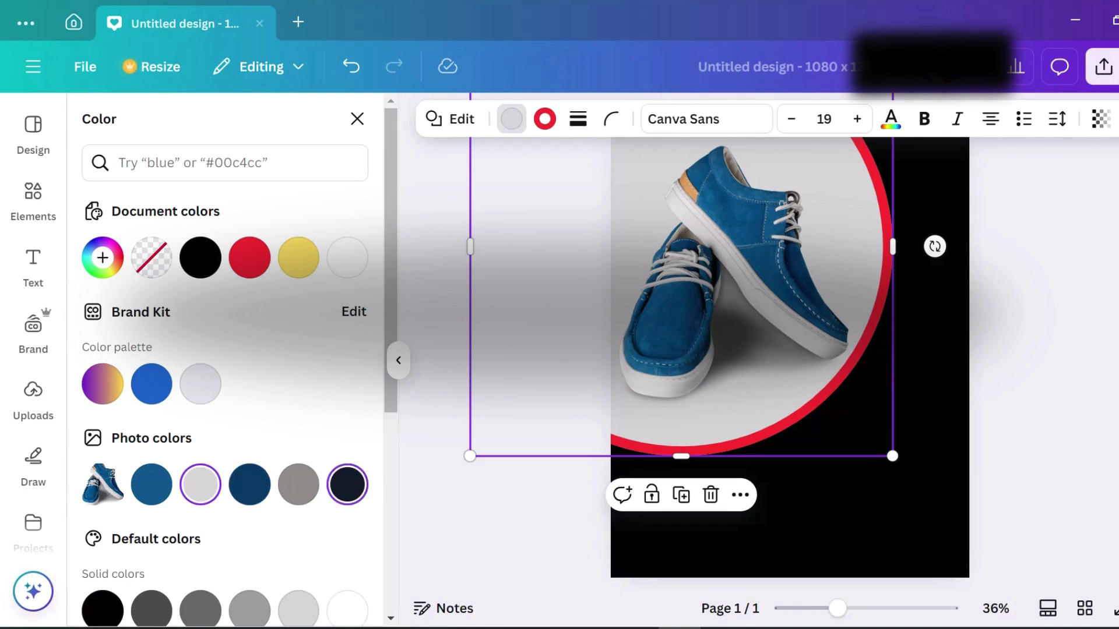
left_click(347, 484)
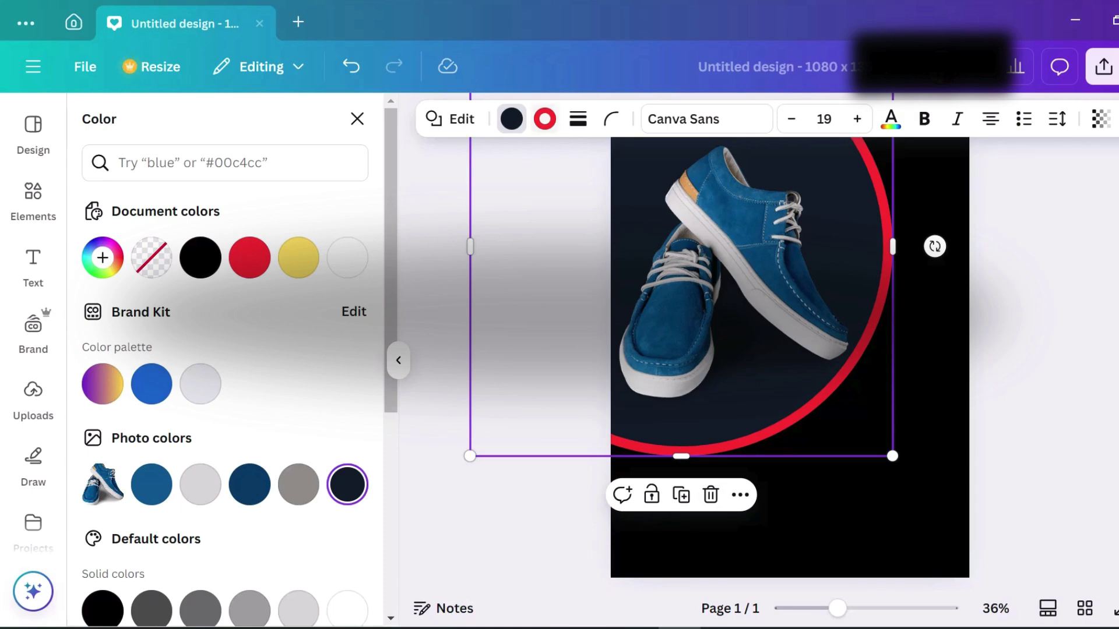
Change the large circle's border color to yellow and deselect it
left_click(545, 119)
scroll(225, 379, "down", 6)
left_click(250, 409)
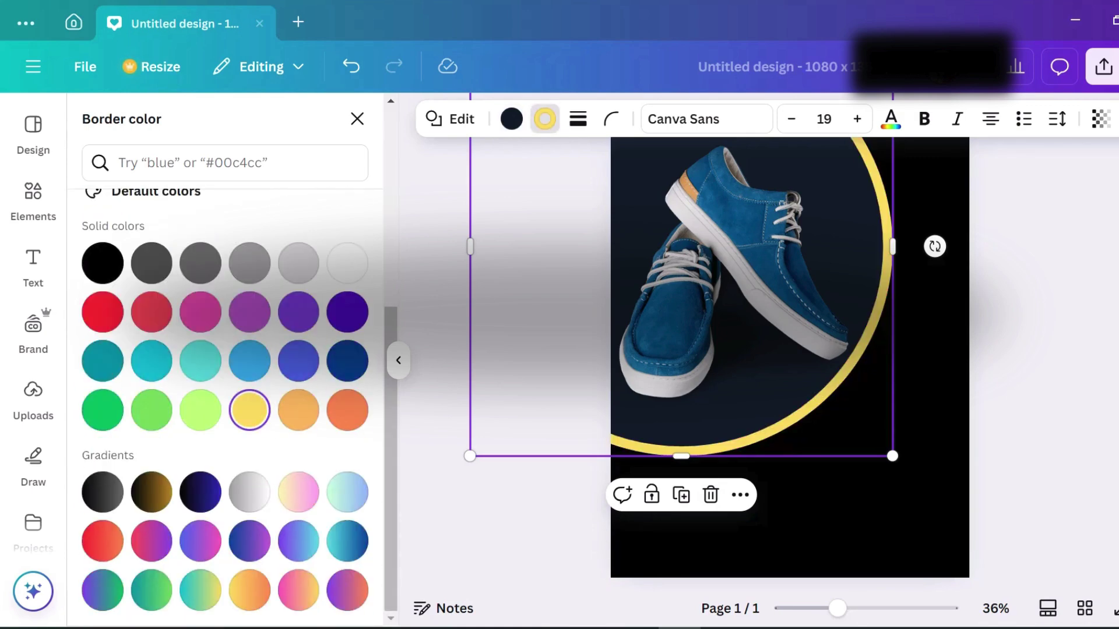
key("Escape")
key("Escape")
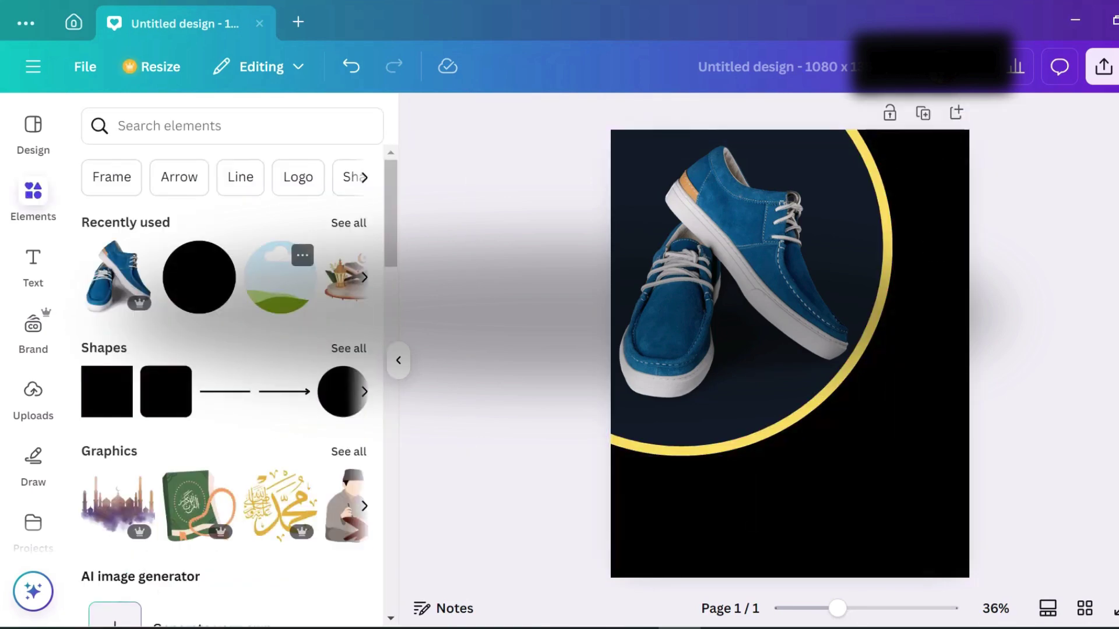
Add a small circle overlapping the yellow ring near the page's right edge and fill it with the photo's dark blue
left_click(199, 276)
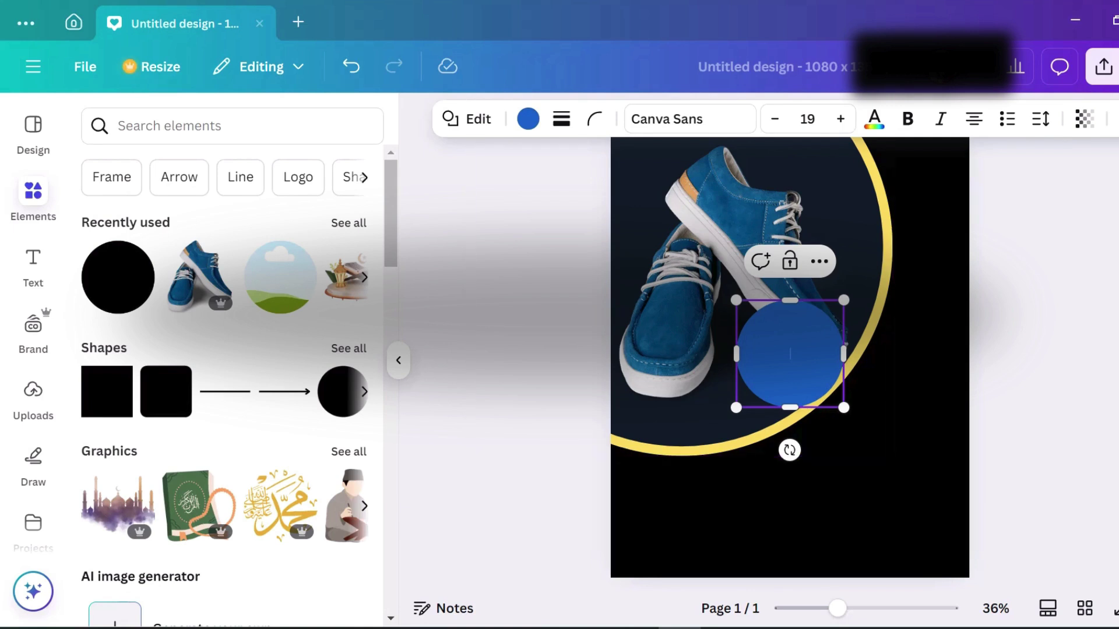
left_click_drag(790, 353, 907, 304)
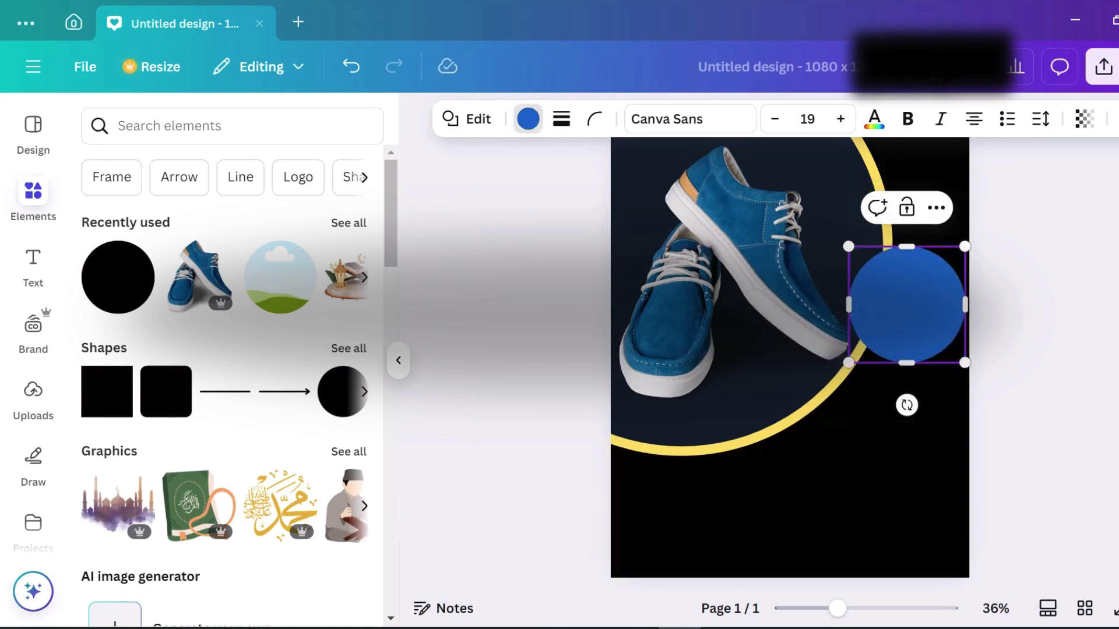
left_click(528, 119)
scroll(221, 379, "down", 3)
left_click(102, 456)
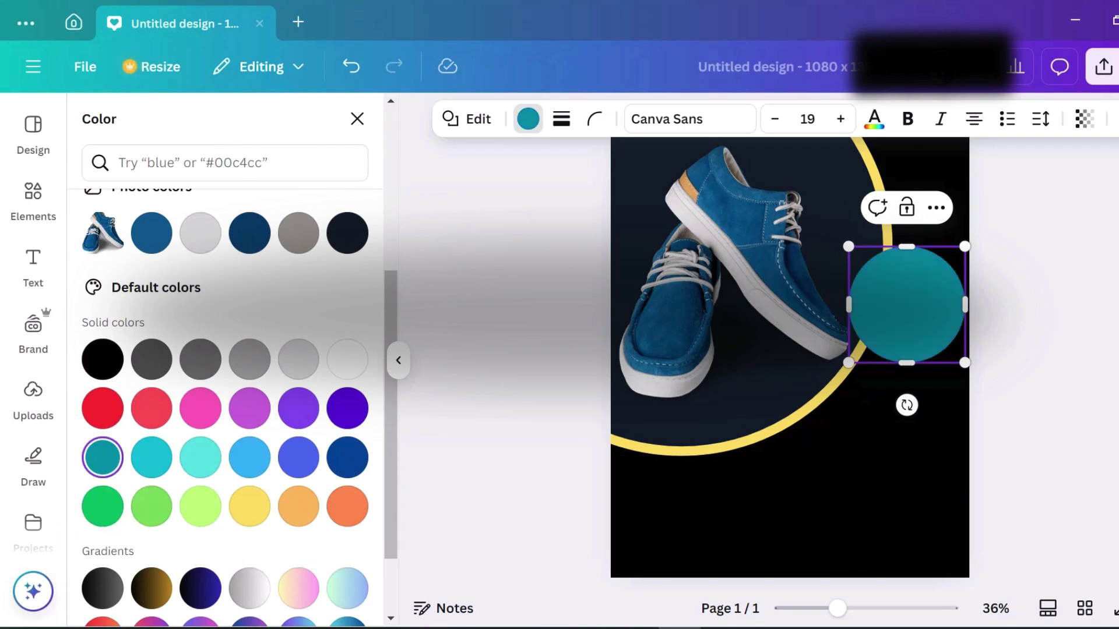
left_click(250, 458)
left_click(250, 233)
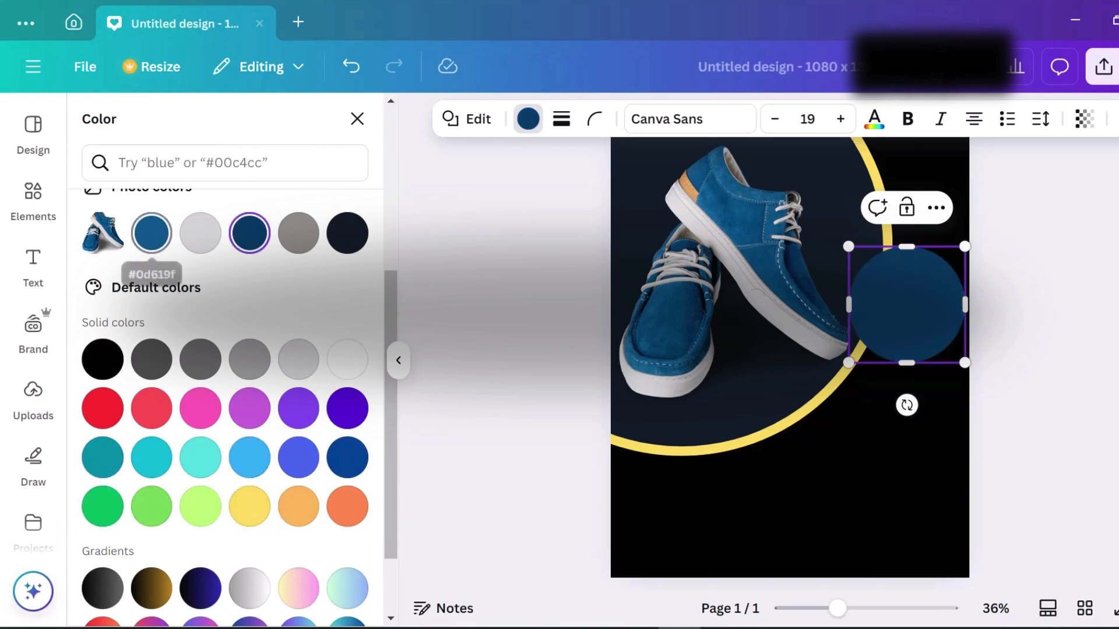
left_click(151, 233)
left_click(299, 233)
left_click(347, 233)
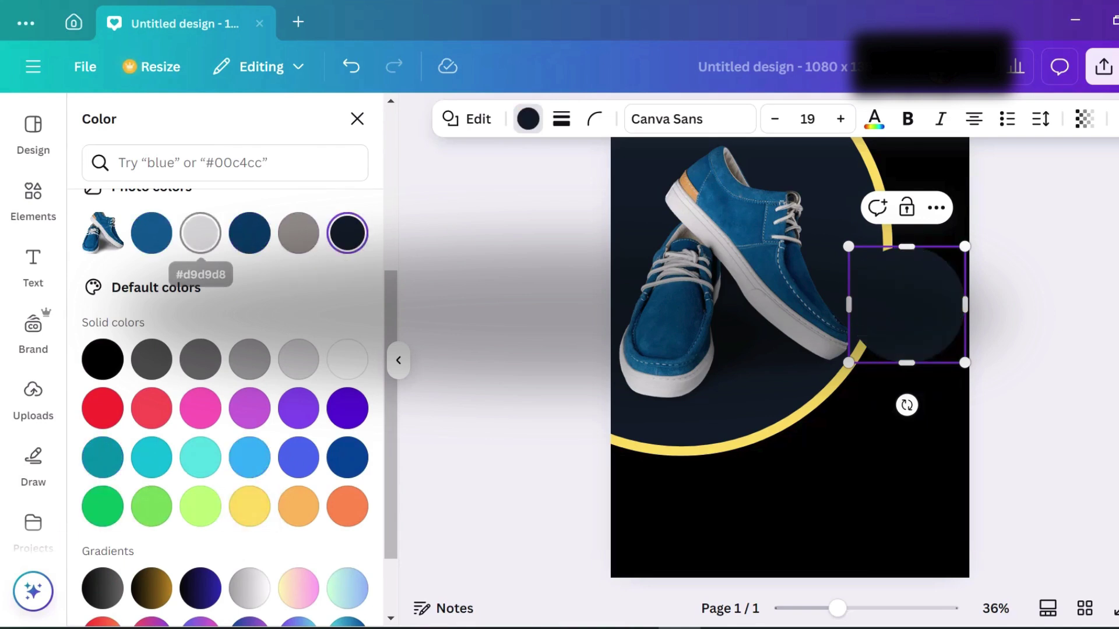
left_click(249, 233)
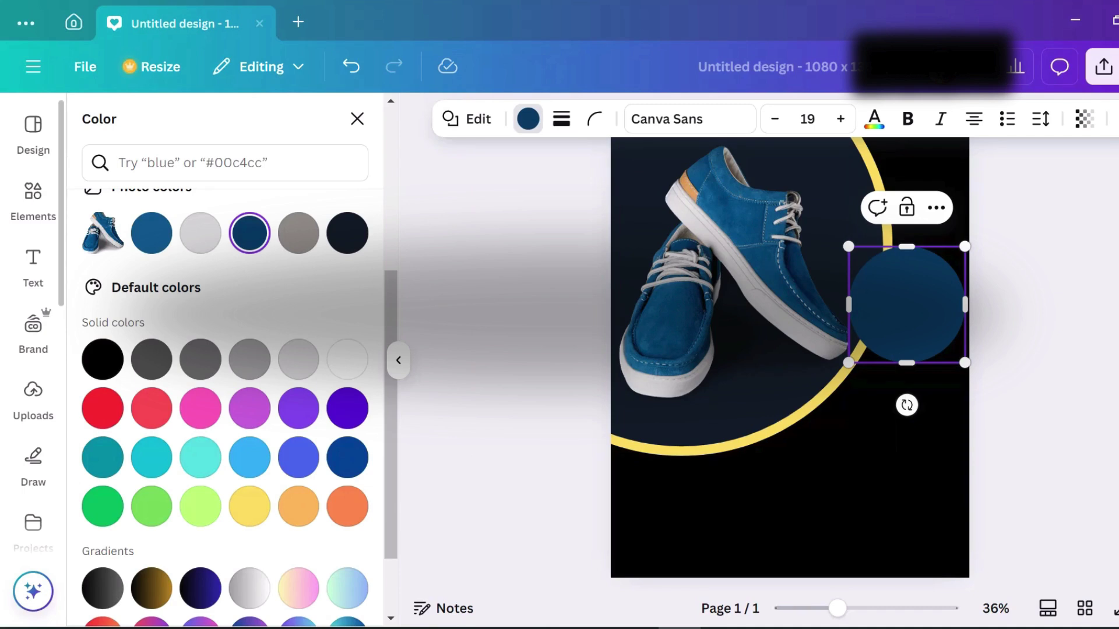
Add a text box reading "20 % OFF", with "OFF" on a second line
left_click(33, 265)
left_click(245, 178)
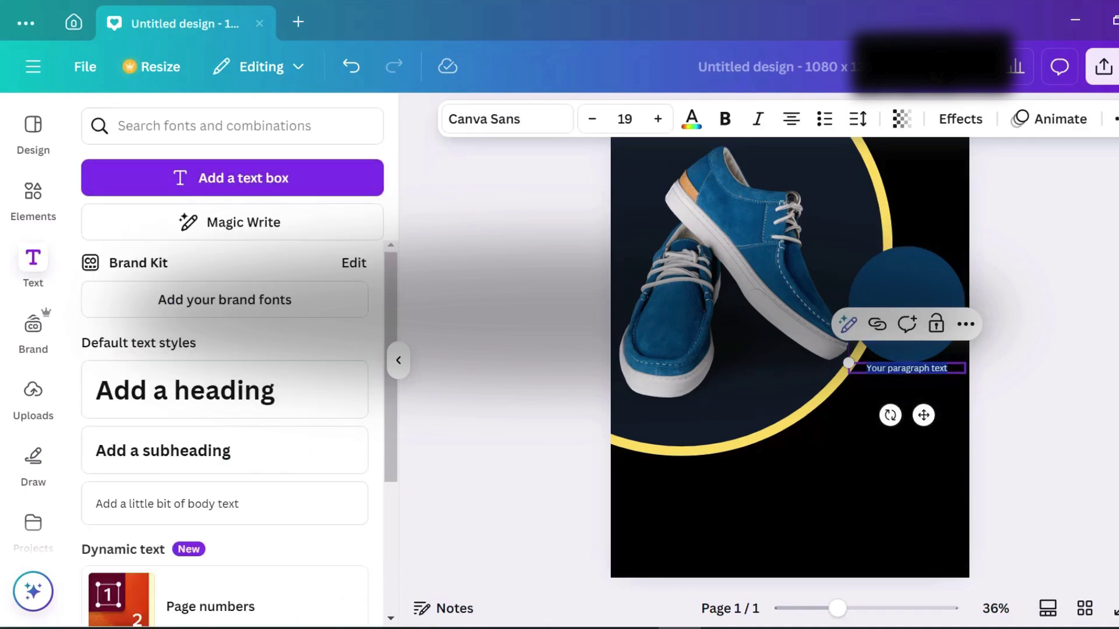
type("20")
key("ctrl+a")
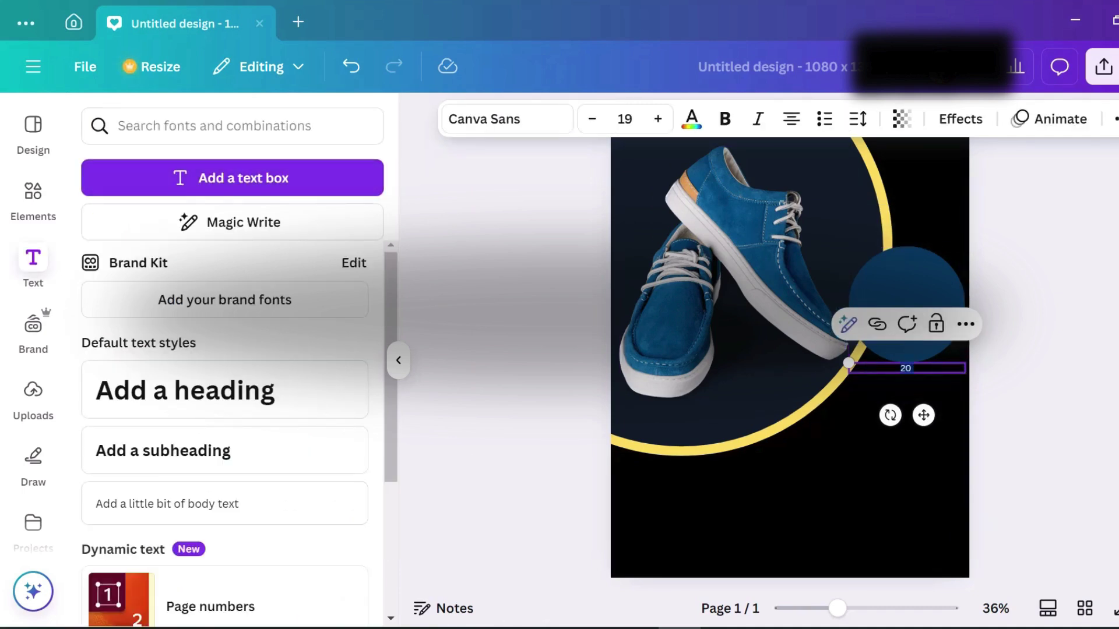
key("Escape")
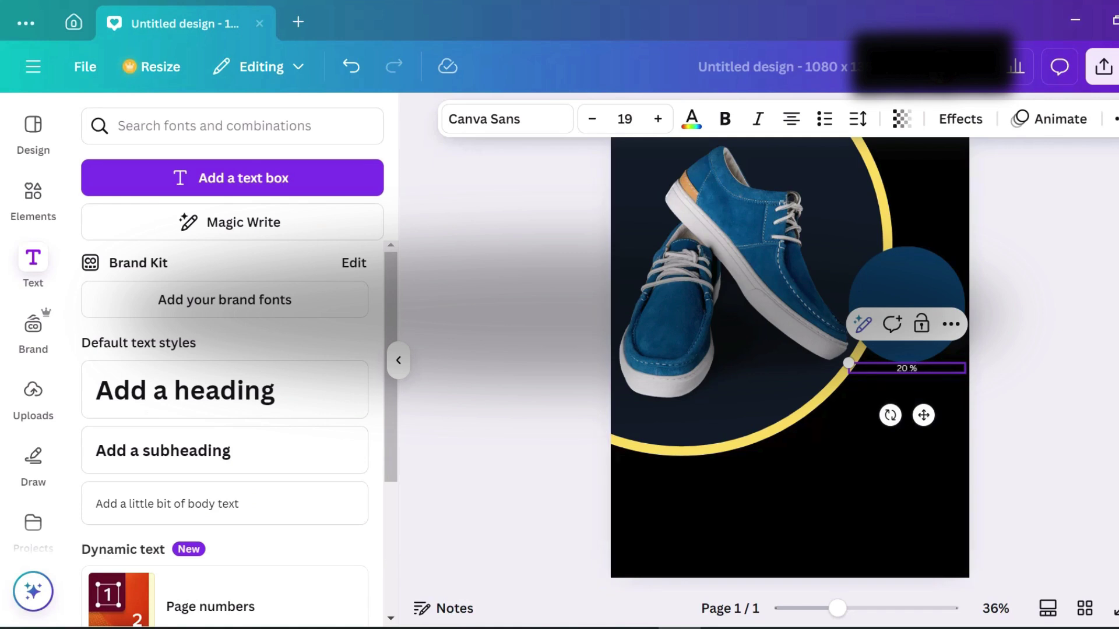
key("Return")
type("OFF")
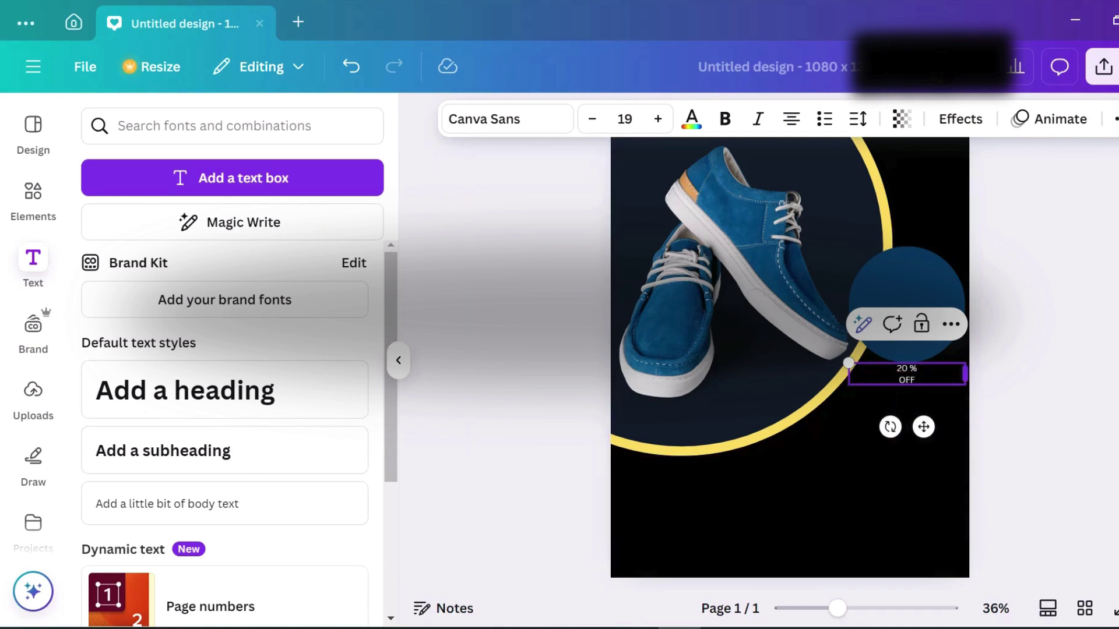
Enlarge the "20 % OFF" text to size 51 and place it on the small dark blue circle
left_click_drag(964, 373, 775, 326)
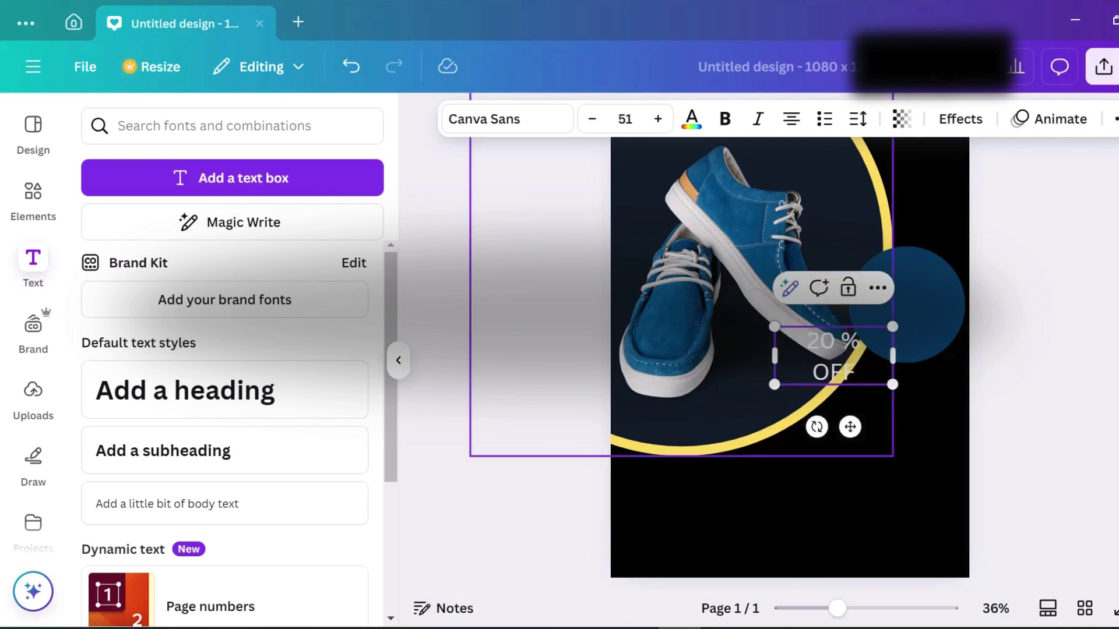
left_click(850, 426)
left_click(834, 357)
left_click_drag(850, 427, 924, 377)
Make the "20 % OFF" text bold and change the font to Cooper Hewitt across the whole design
left_click(882, 290)
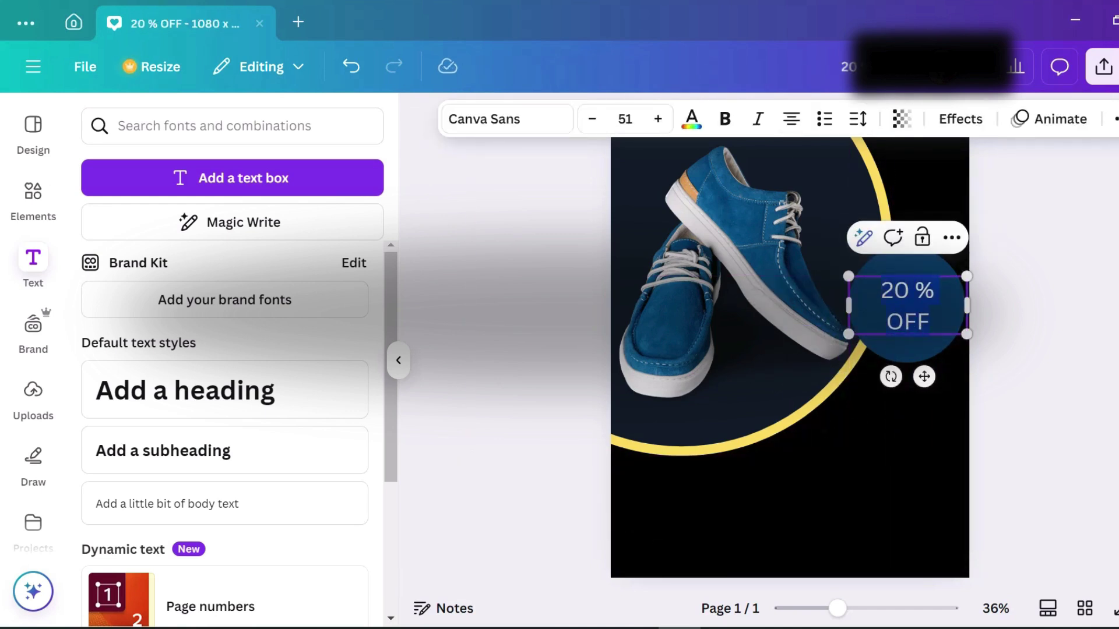
left_click(725, 119)
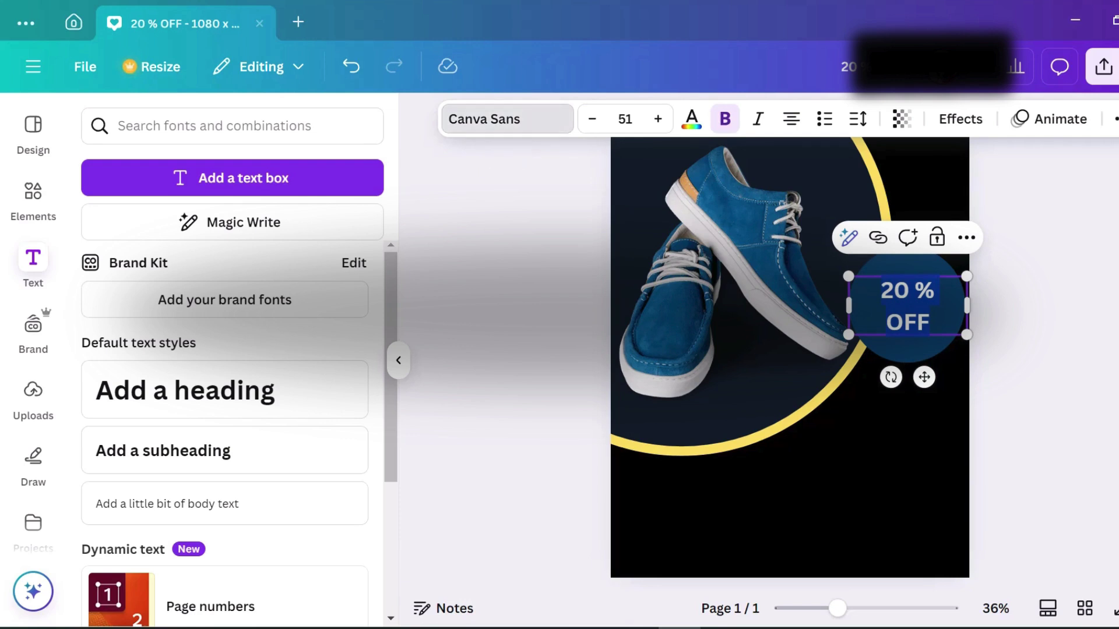
left_click(507, 119)
left_click(155, 456)
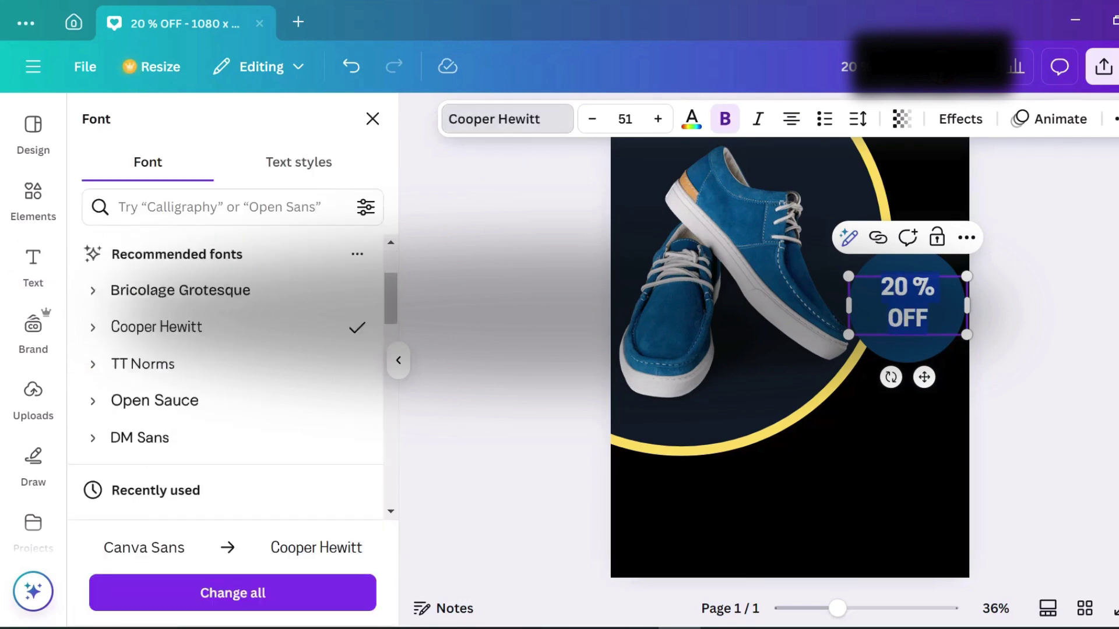
left_click(232, 593)
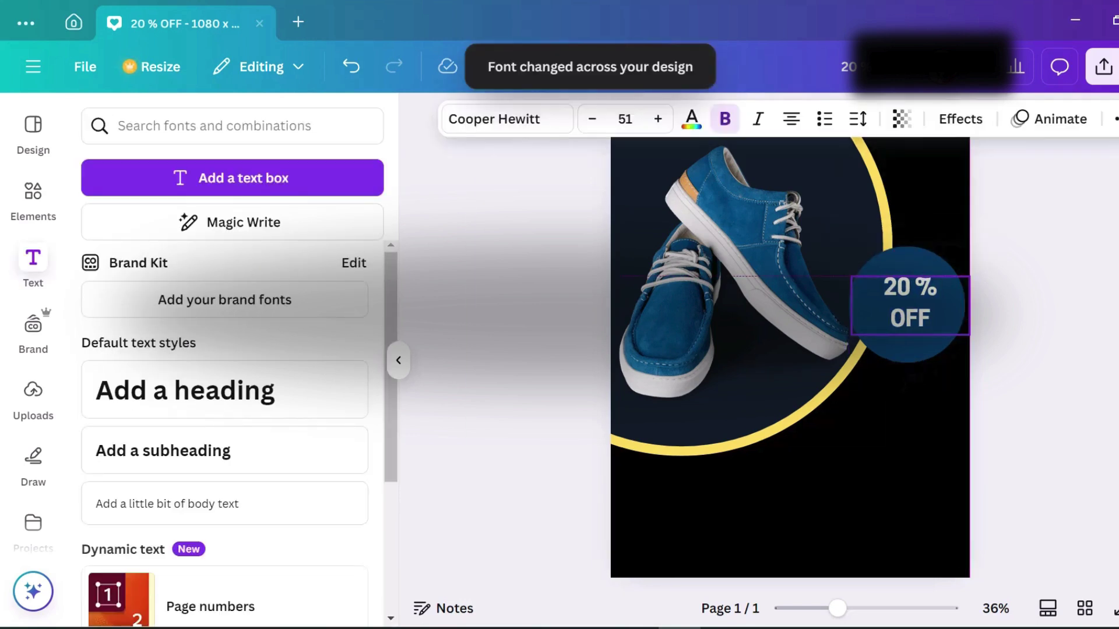
left_click(884, 288)
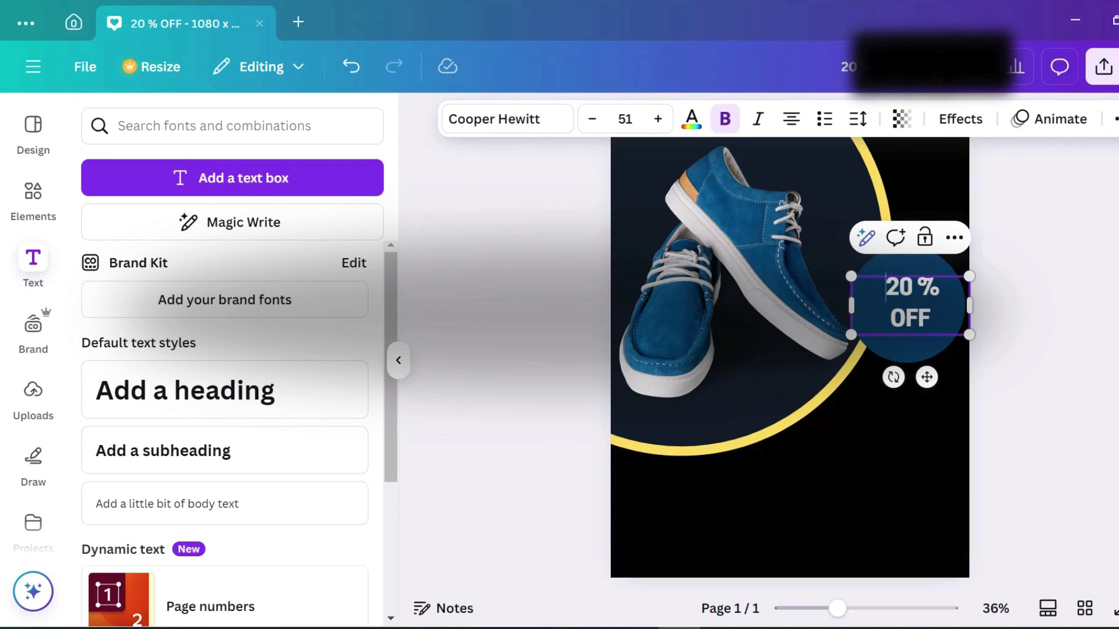
key("Escape")
key("Escape")
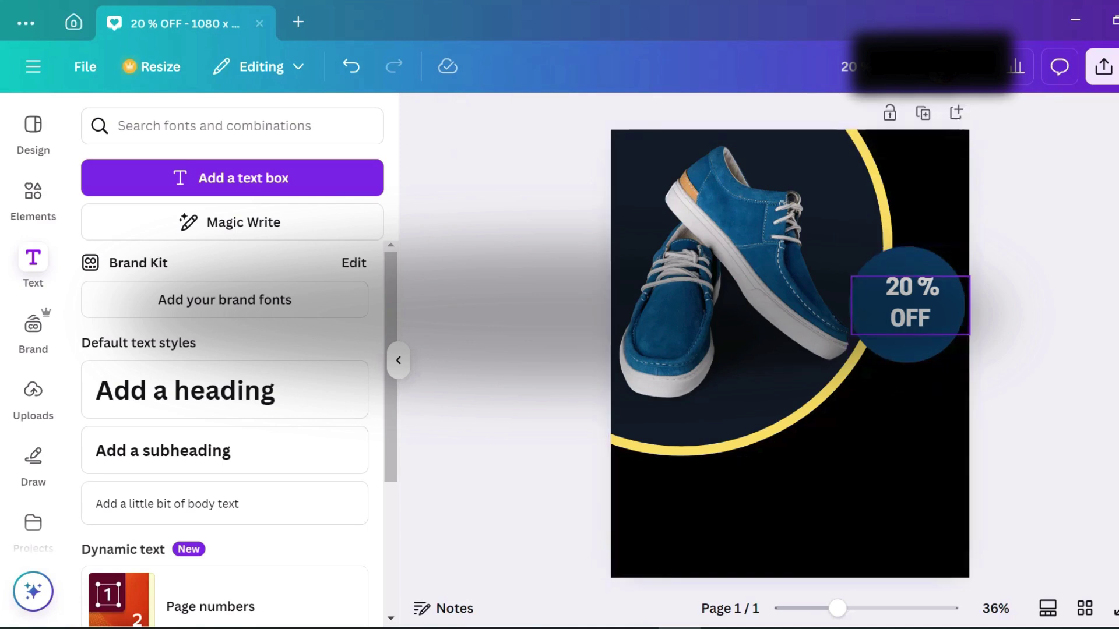
Enlarge the "20 % OFF" text to size 67.6 and center it on the dark blue circle
left_click(909, 305)
left_click_drag(851, 334, 813, 354)
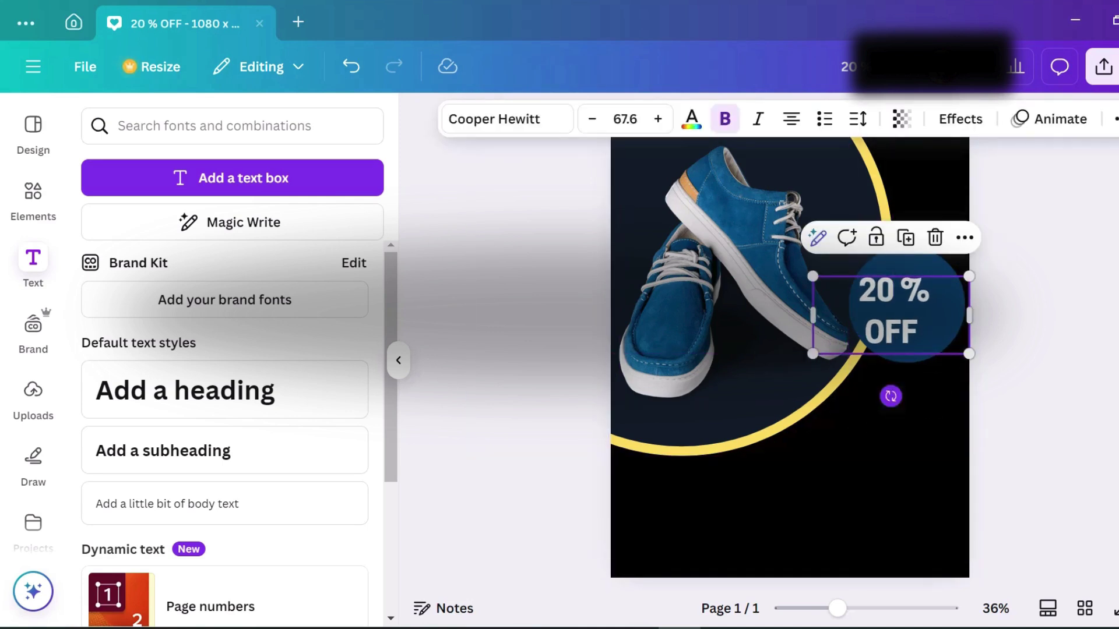
left_click_drag(890, 314, 916, 315)
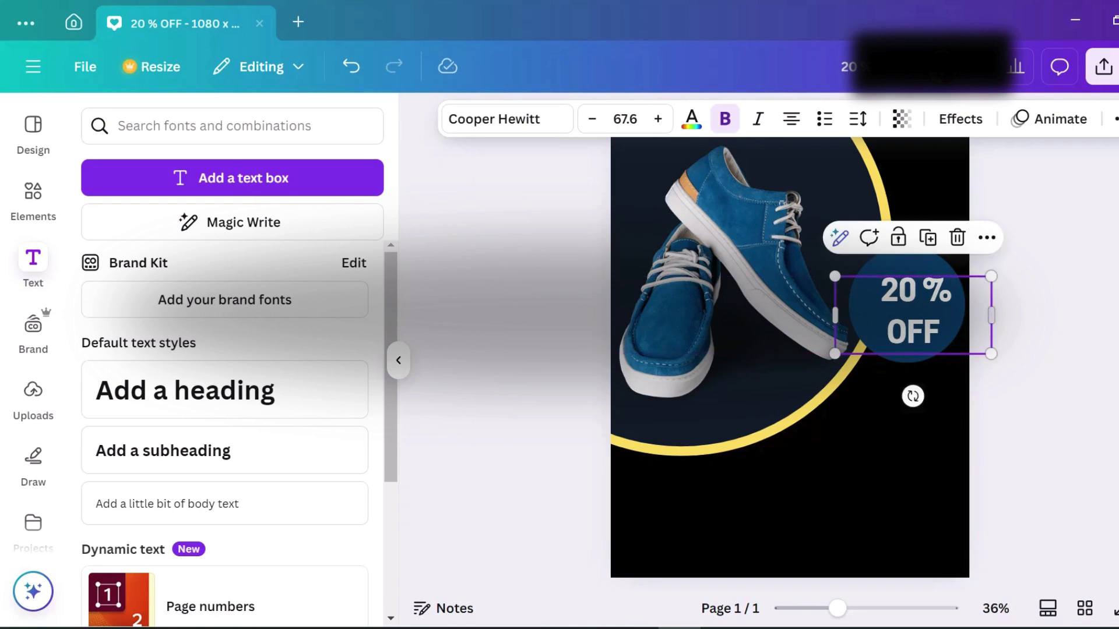
key("Escape")
left_click(787, 512)
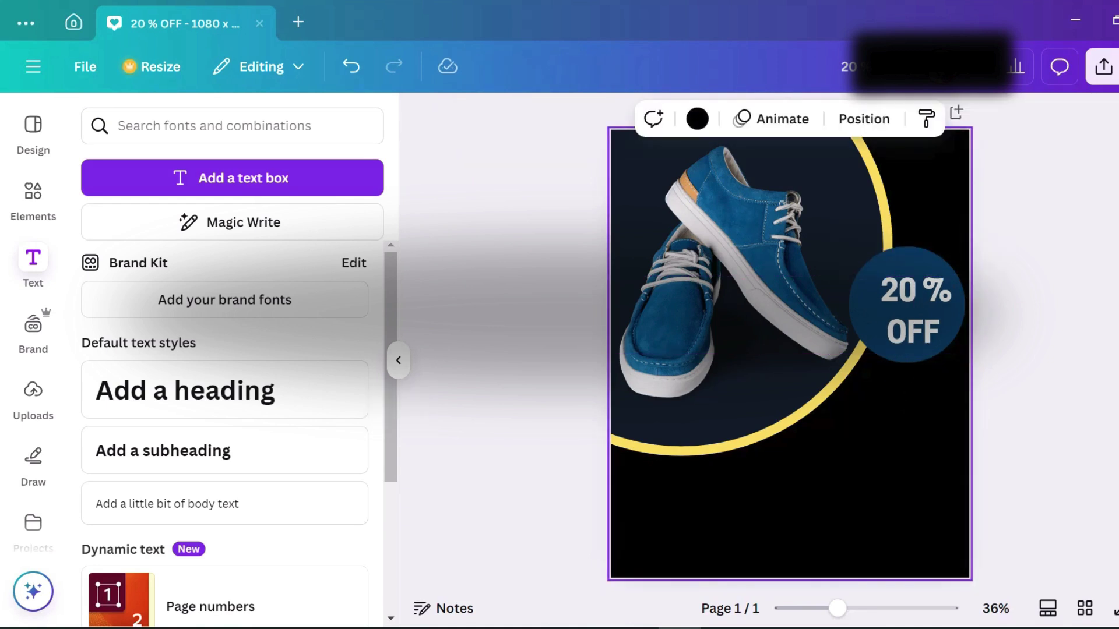
Duplicate the "20 % OFF" text, change the copy to "SALE" and place it directly above the original
left_click(915, 314)
left_click(927, 237)
left_click_drag(921, 326, 880, 236)
double_click(879, 236)
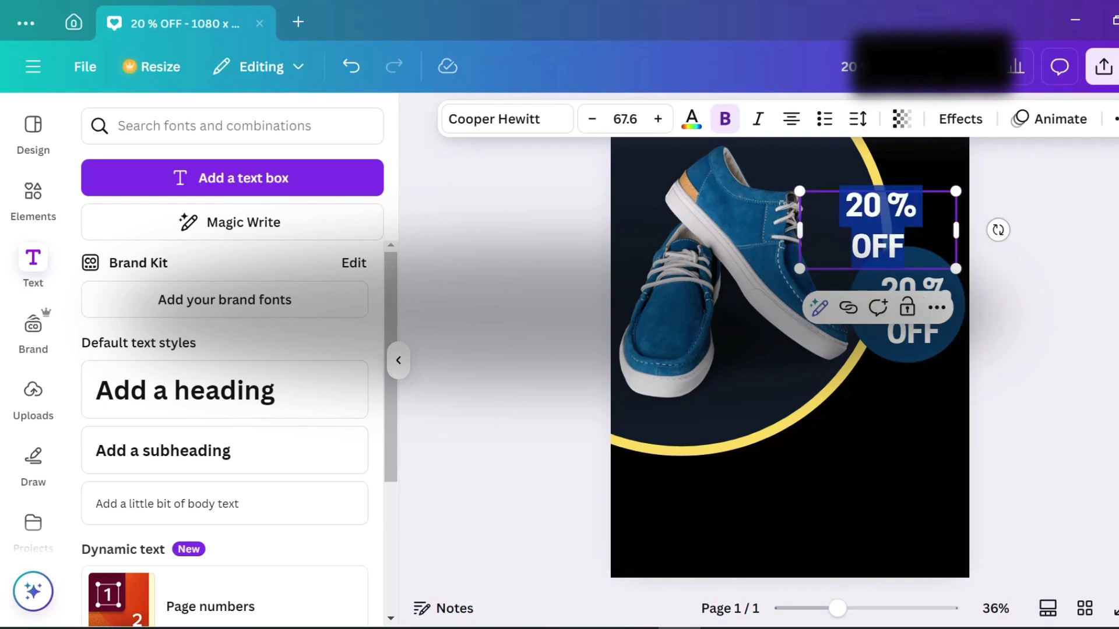
type("SA")
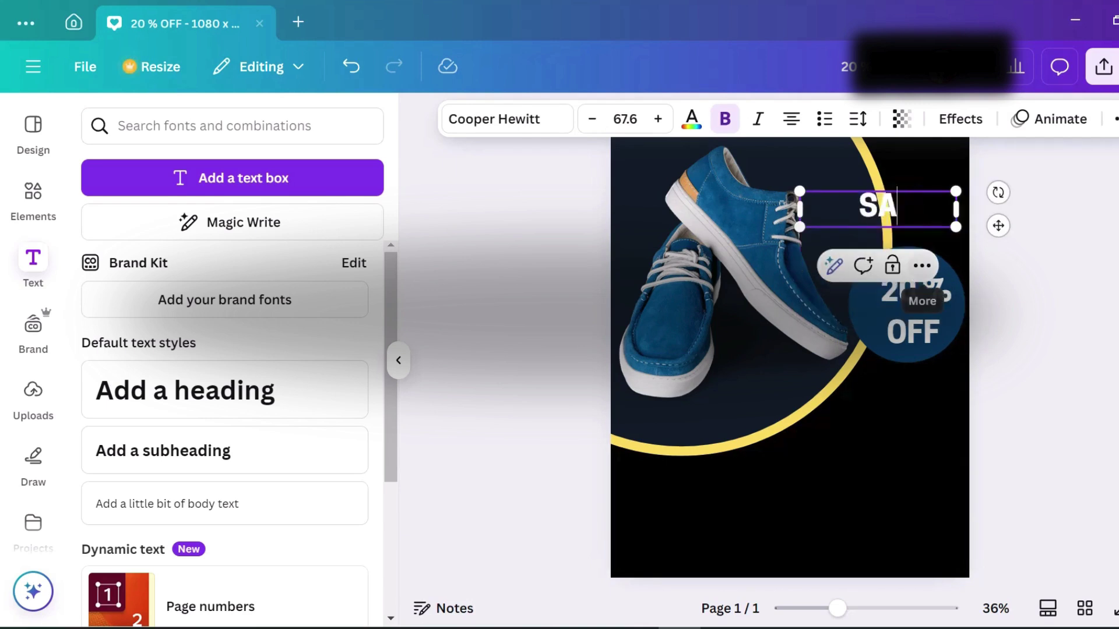
type("LE")
left_click_drag(998, 226, 1027, 274)
key("Escape")
left_click(906, 256)
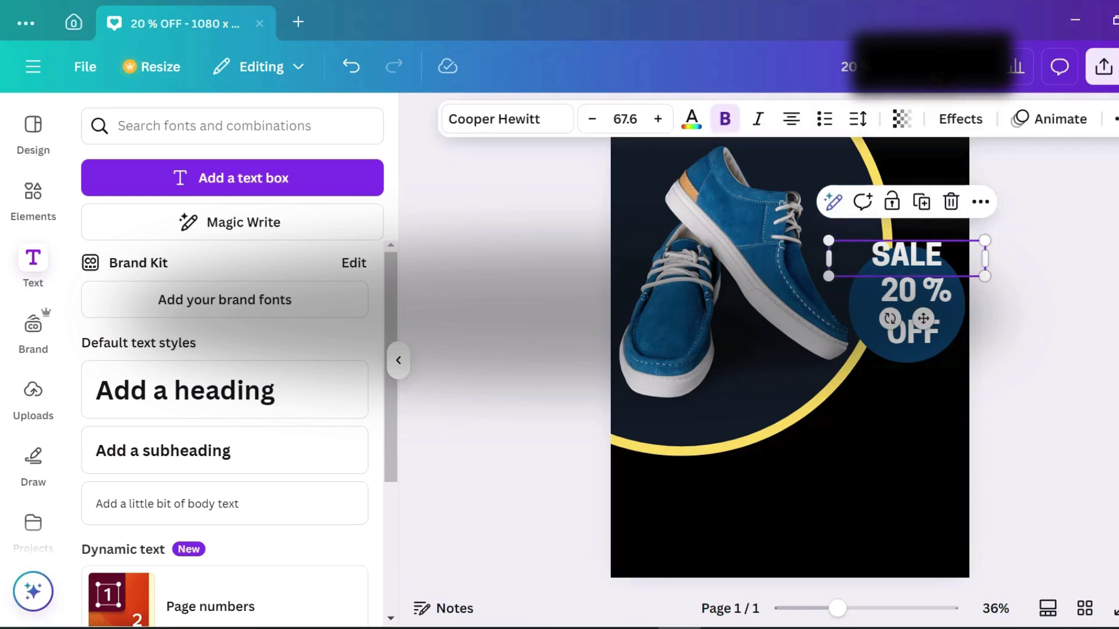
Color the "SALE" text red and place it over the upper edge of the dark blue circle
left_click(692, 118)
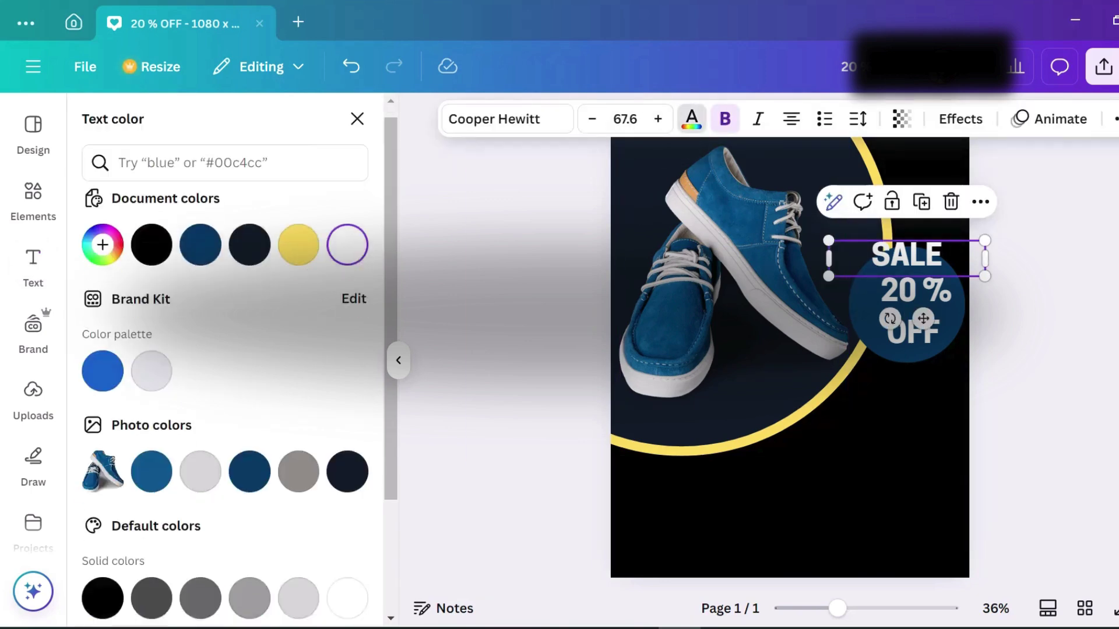
scroll(102, 492, "down", 3)
left_click(102, 492)
key("Escape")
mouse_move(906, 256)
left_mouse_down()
mouse_move(854, 311)
mouse_move(907, 257)
left_mouse_up()
Reduce the "20 % OFF" text to size 54.2 and place it in the lower half of the circle
left_click(913, 309)
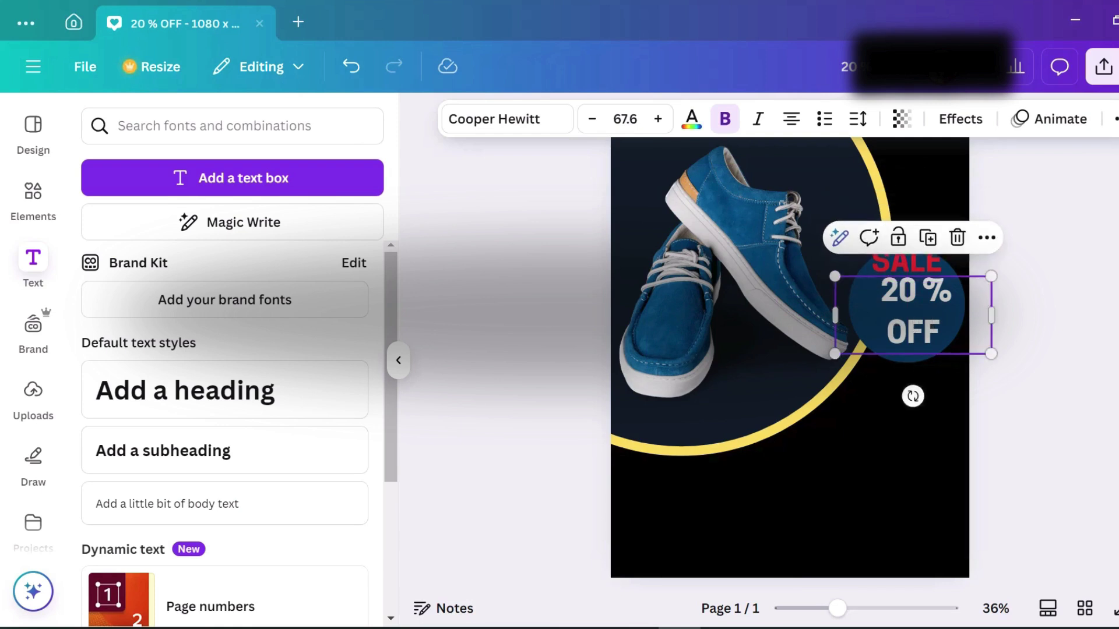
left_click_drag(913, 309, 892, 320)
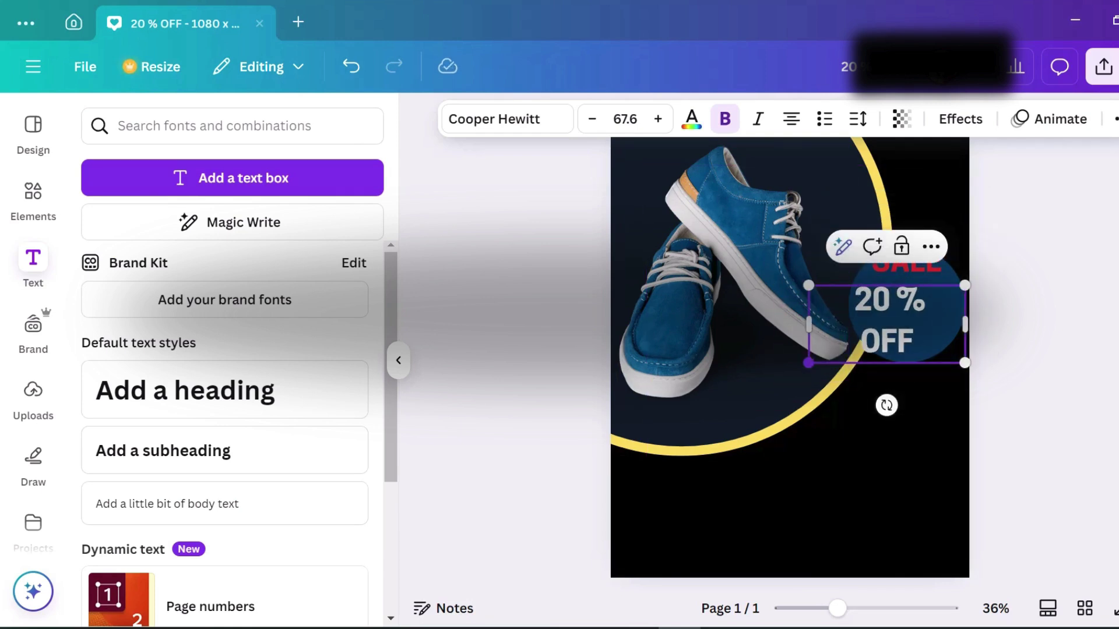
left_click_drag(812, 362, 839, 348)
left_click_drag(902, 314, 906, 330)
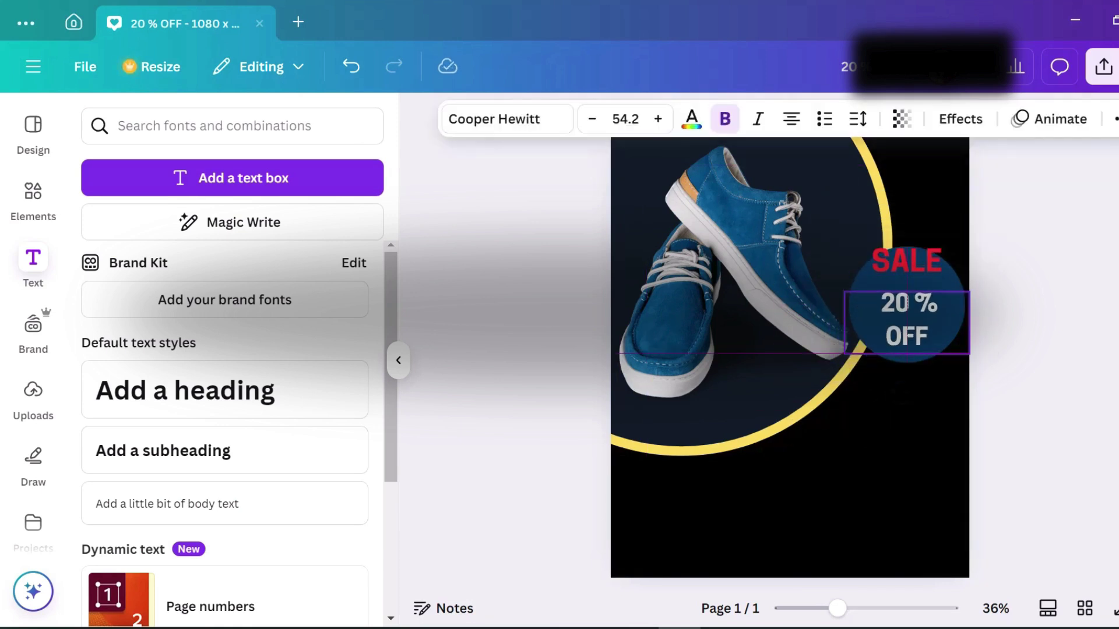
left_click(907, 260, "shift")
key("Escape")
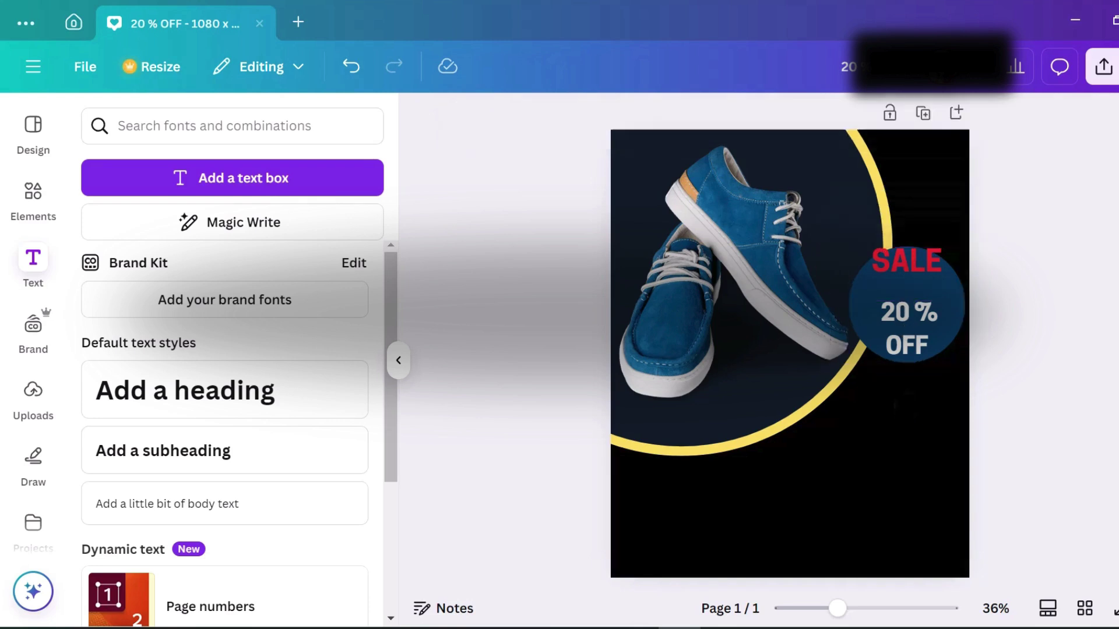
left_click_drag(907, 330, 911, 330)
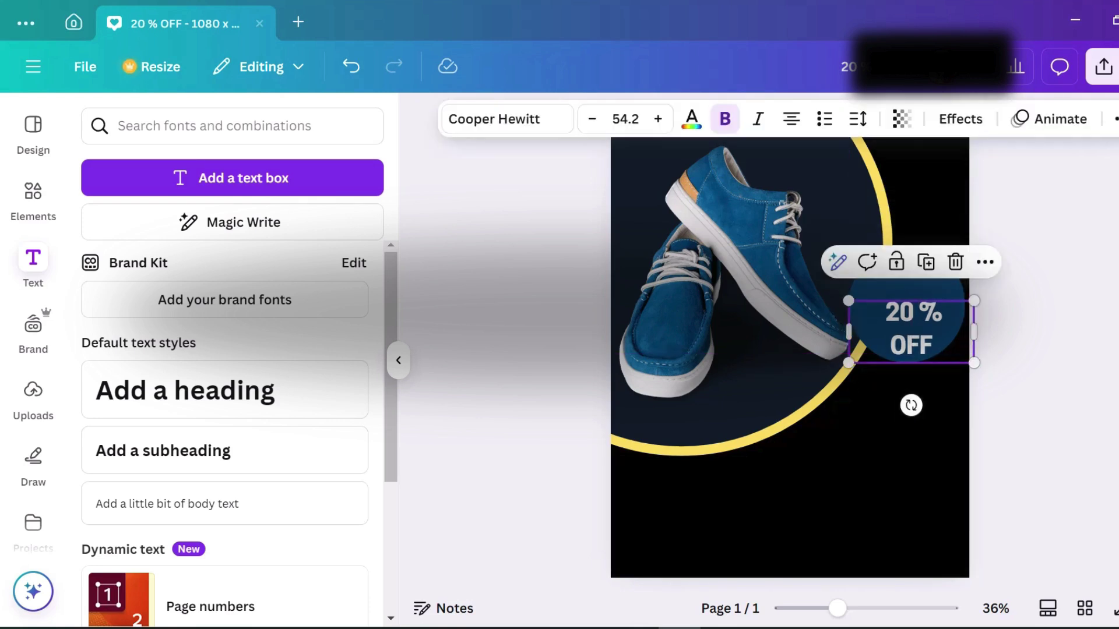
Reduce "SALE" to size 63.6 and center both texts inside the circle
left_click(907, 285)
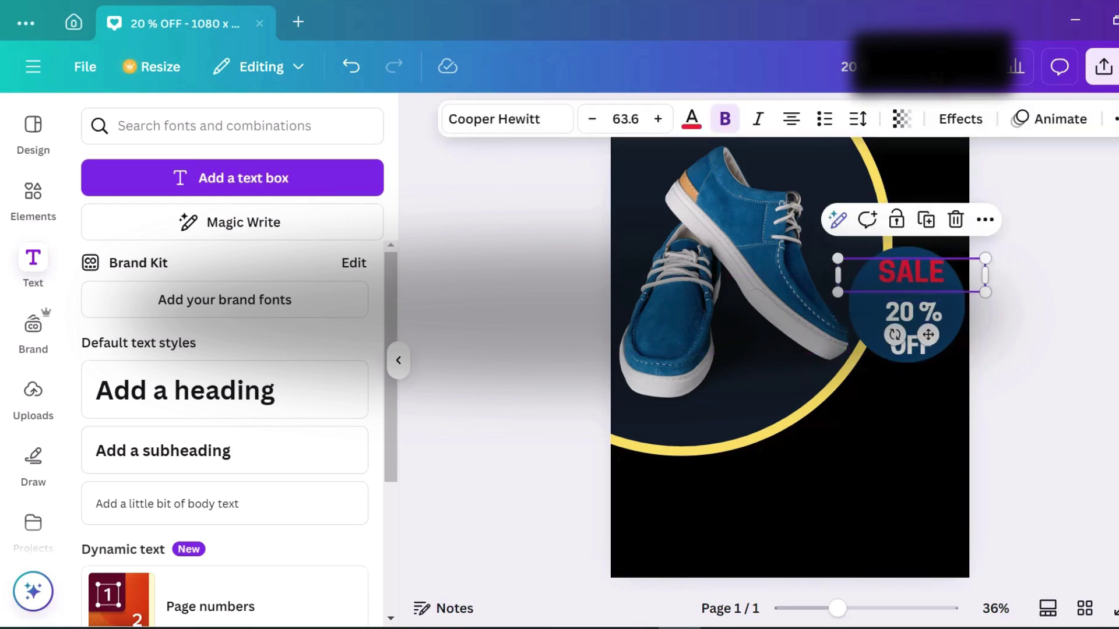
key("Escape")
left_click_drag(911, 330, 906, 330)
key("Escape")
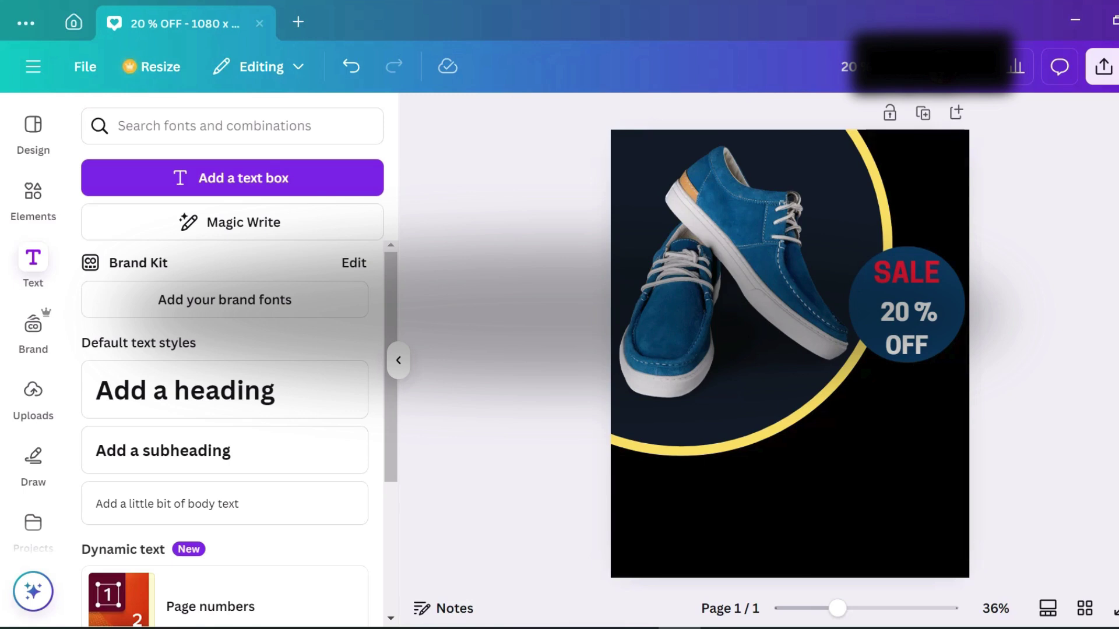
left_click(908, 326)
left_click(906, 272)
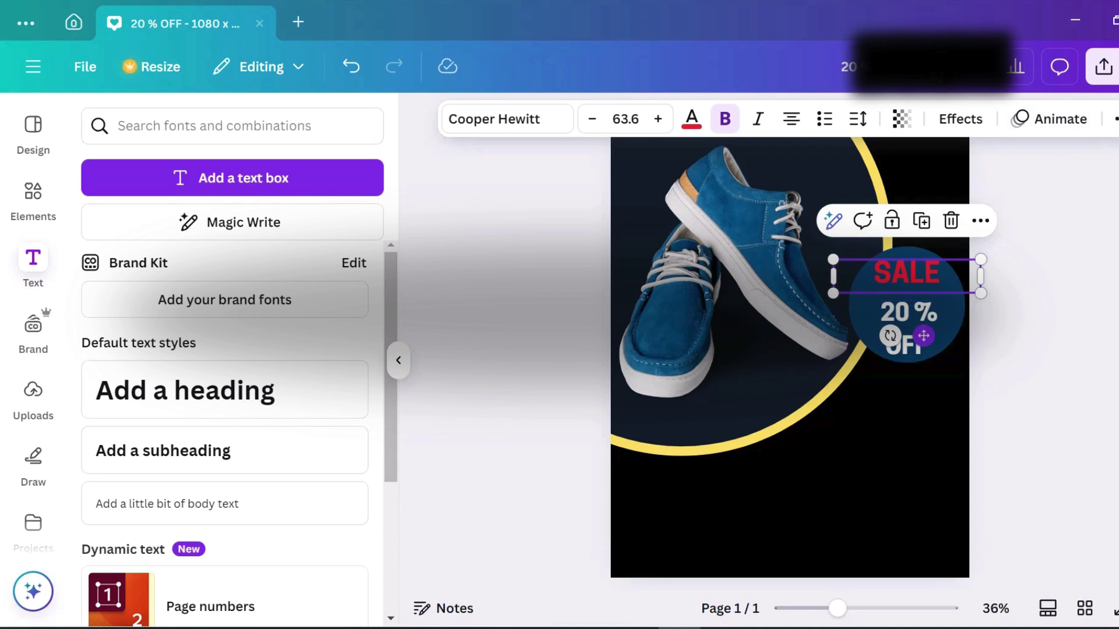
Change the fill of the badge circle behind the "SALE" text to the deep yellow #F4C60C
left_click(729, 279)
left_click(1027, 119)
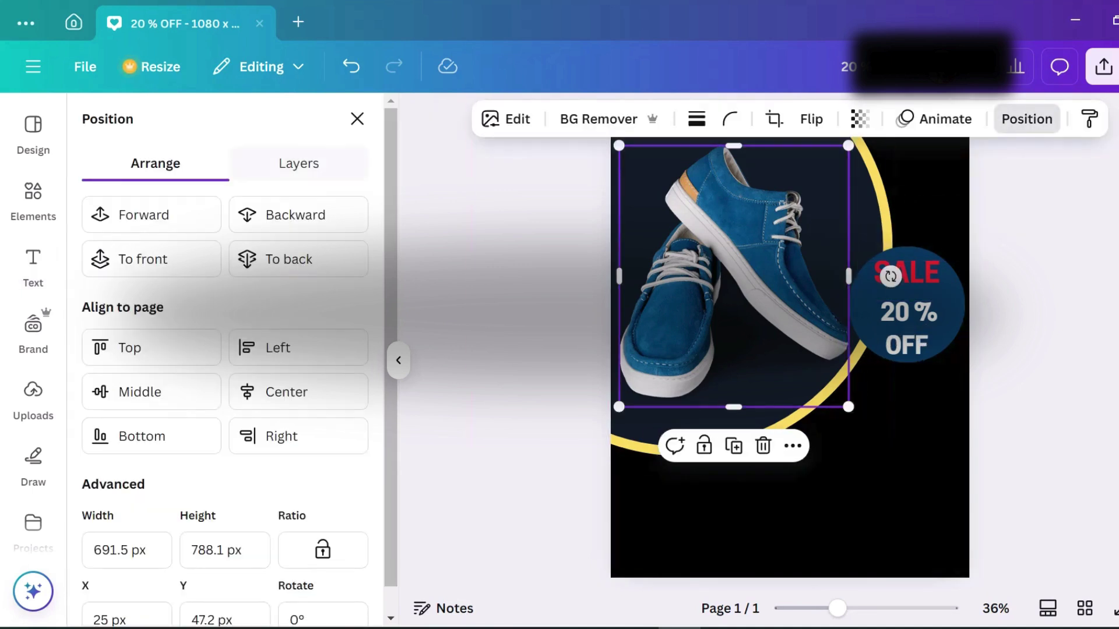
left_click(298, 163)
left_click(233, 395)
left_click(528, 118)
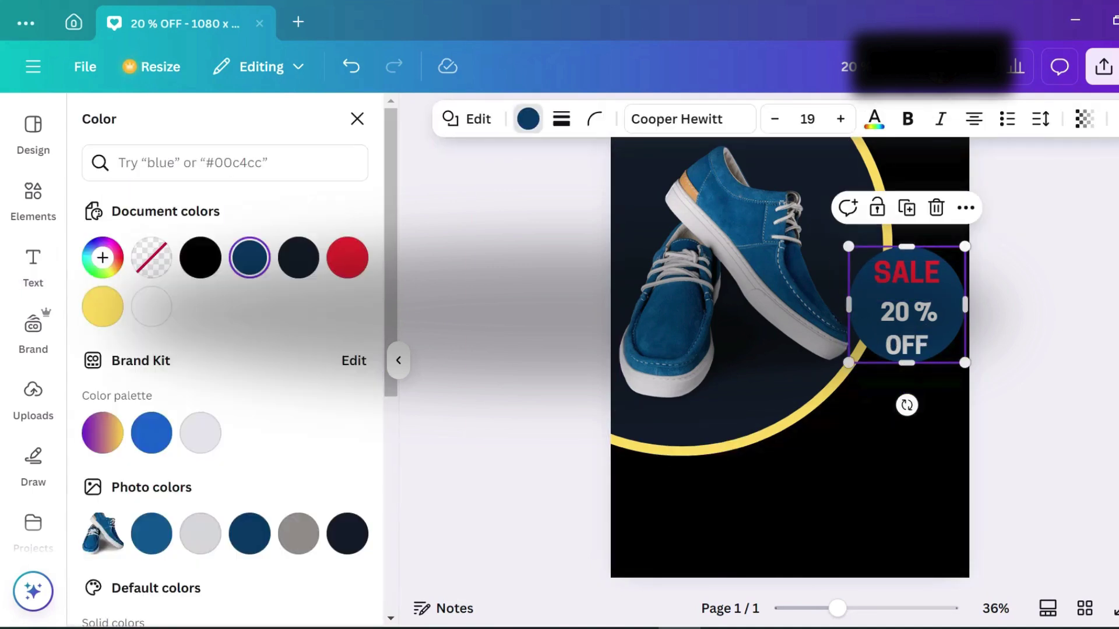
left_click(102, 307)
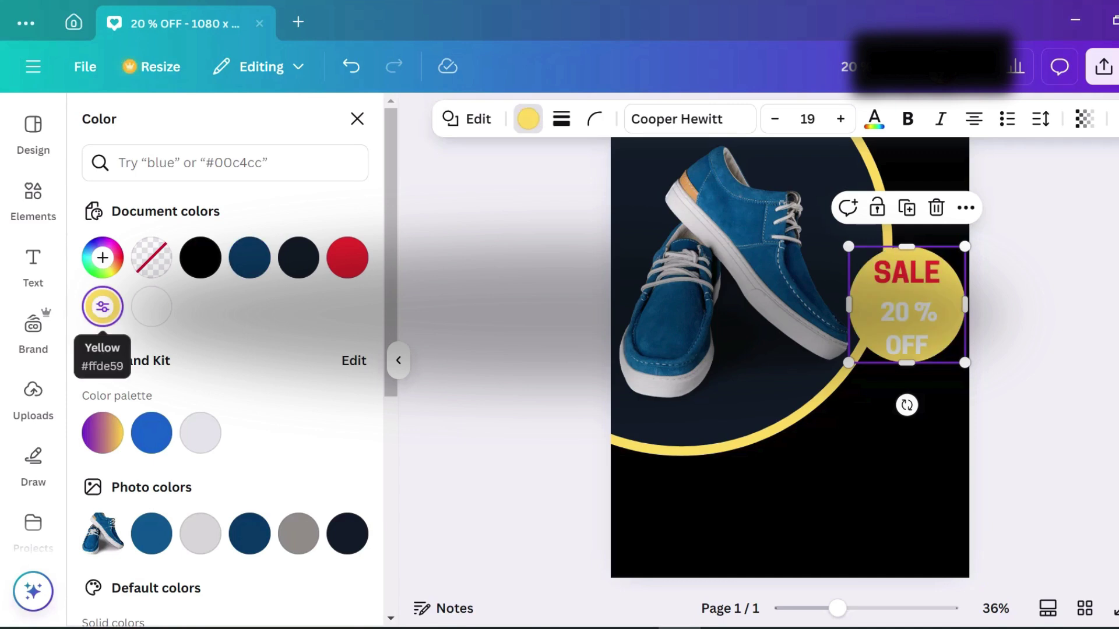
left_click(102, 258)
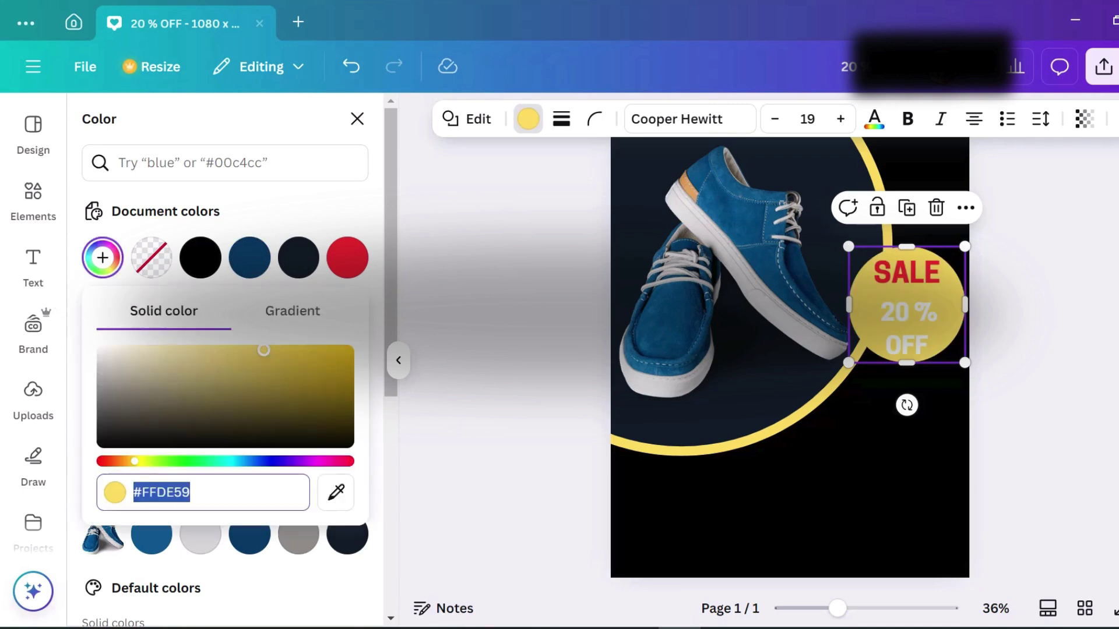
left_click(200, 352)
left_click_drag(200, 352, 341, 350)
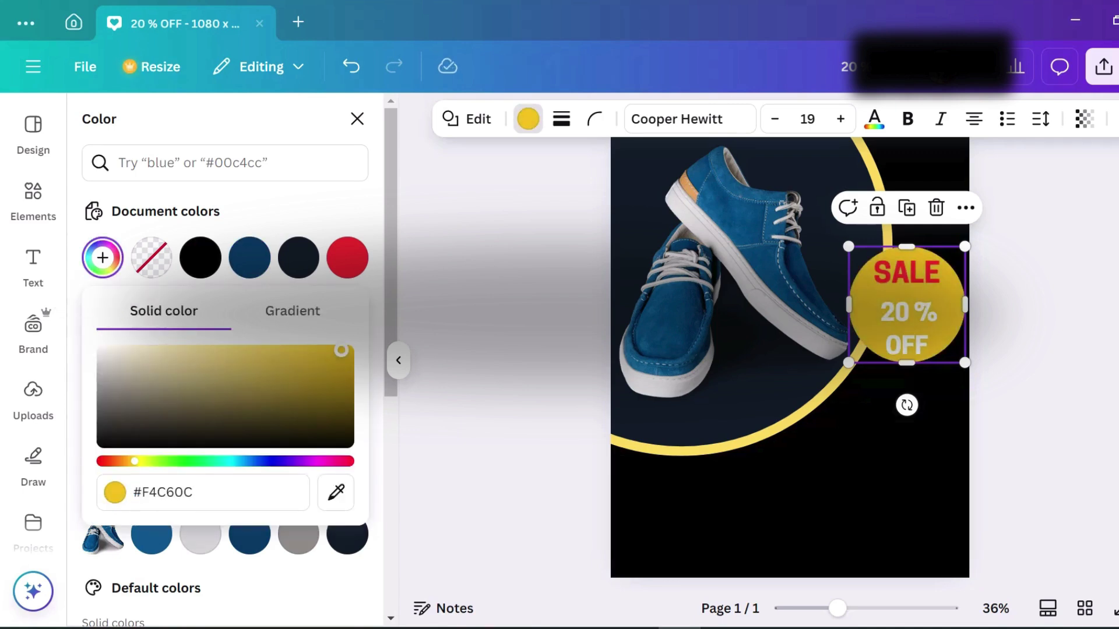
Move the "20 % OFF" text slightly up within the badge, closer to "SALE"
mouse_move(907, 326)
left_mouse_down()
mouse_move(909, 316)
mouse_move(907, 325)
left_mouse_up()
left_click(907, 330)
left_click(1017, 344)
key("Escape")
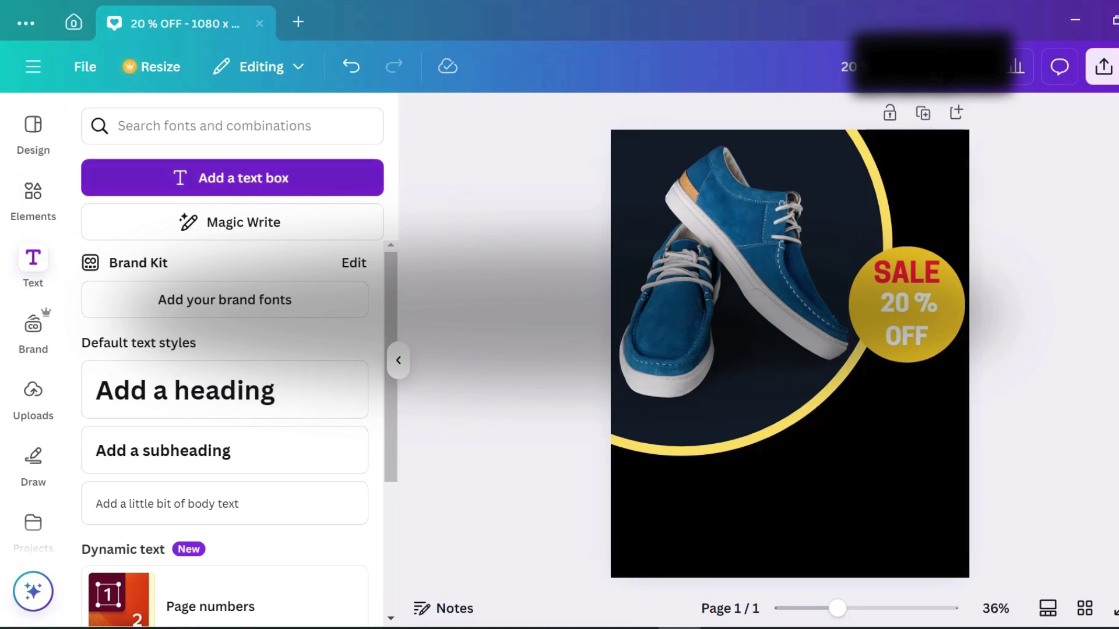
left_click(907, 272)
left_click_drag(909, 281, 683, 561)
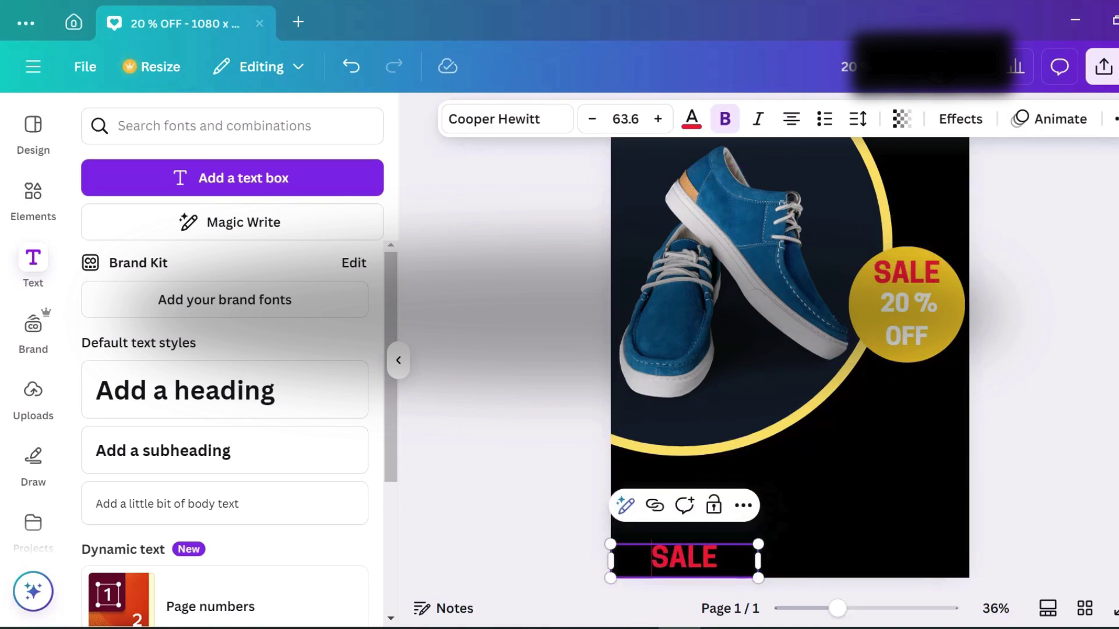
double_click(683, 558)
type("WWW")
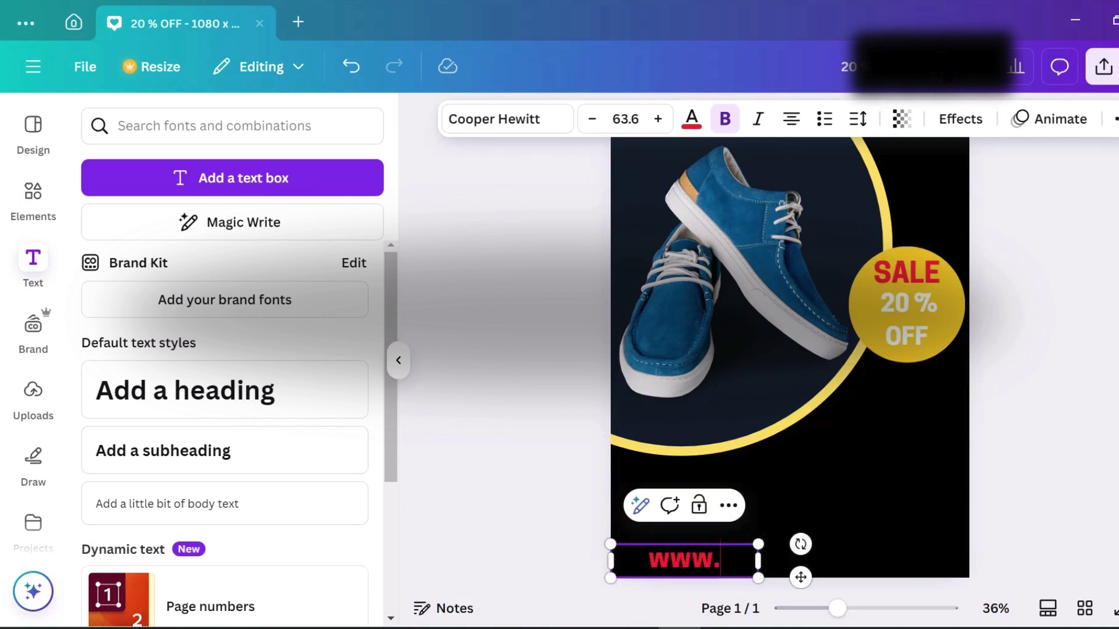
type(".yoursto")
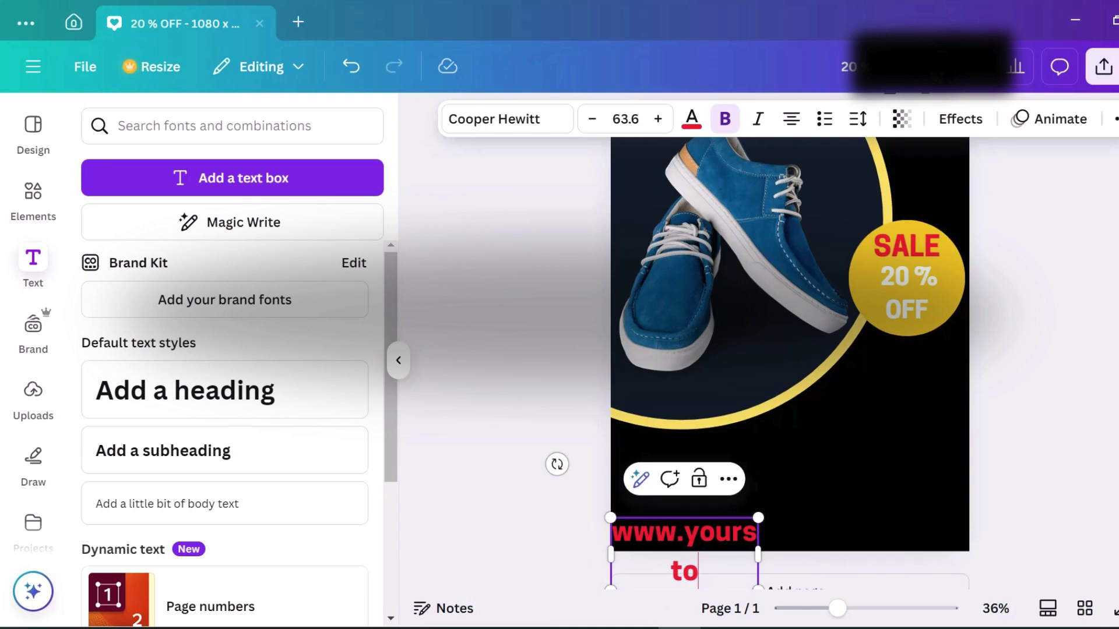
type("rename.com")
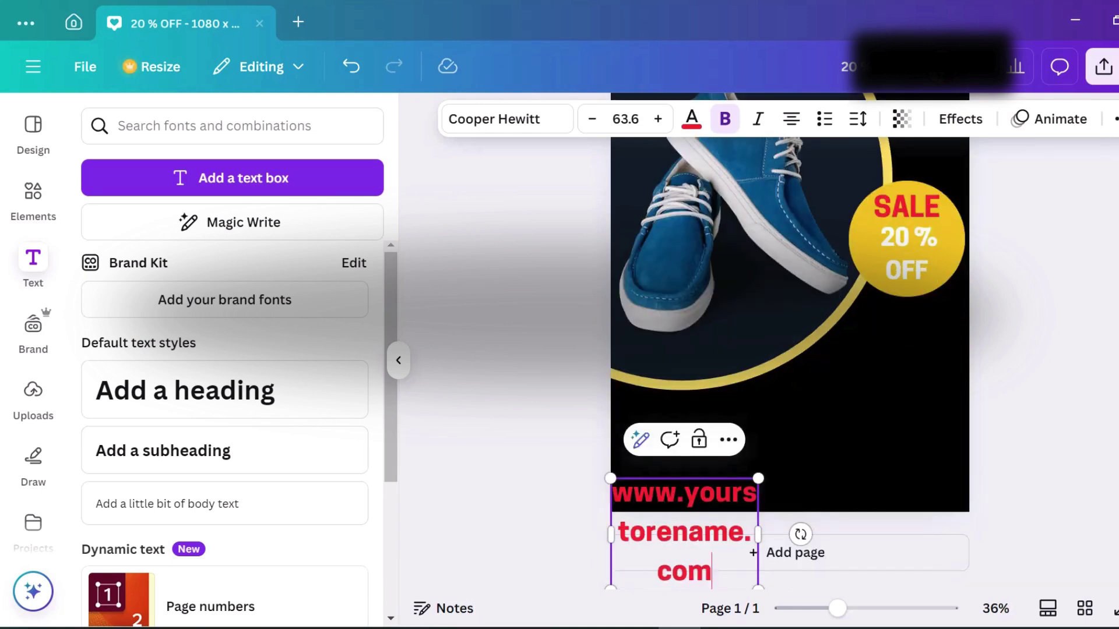
Fit the web address on one line at size 37.9 along the page's bottom edge and color it white
left_click_drag(758, 534, 818, 501)
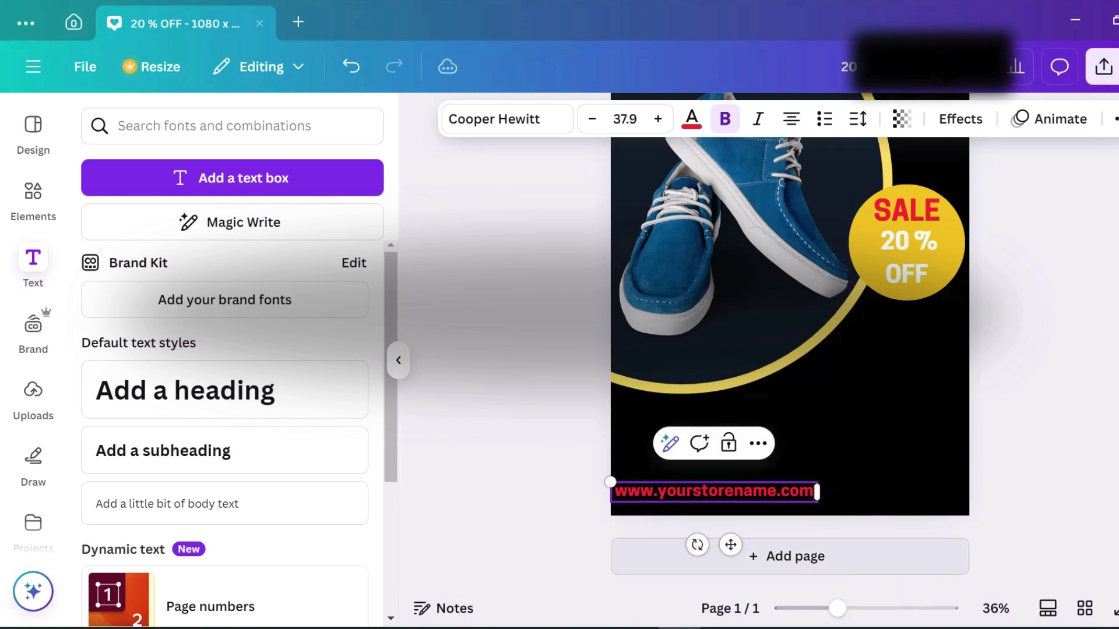
left_click_drag(730, 544, 730, 557)
left_click(692, 119)
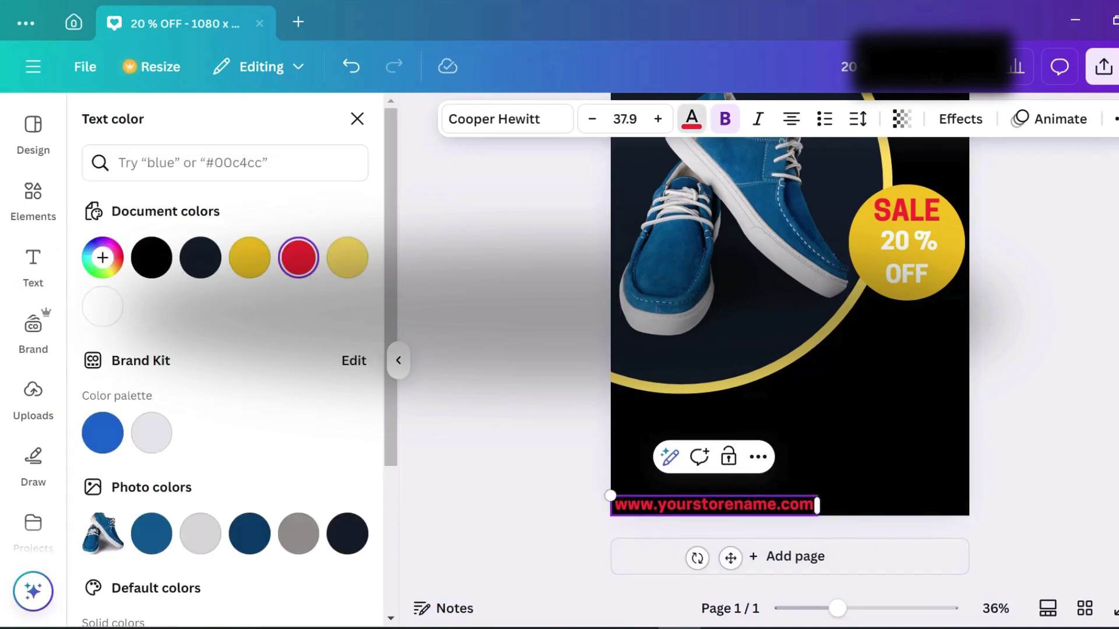
left_click(102, 306)
key("ctrl+a")
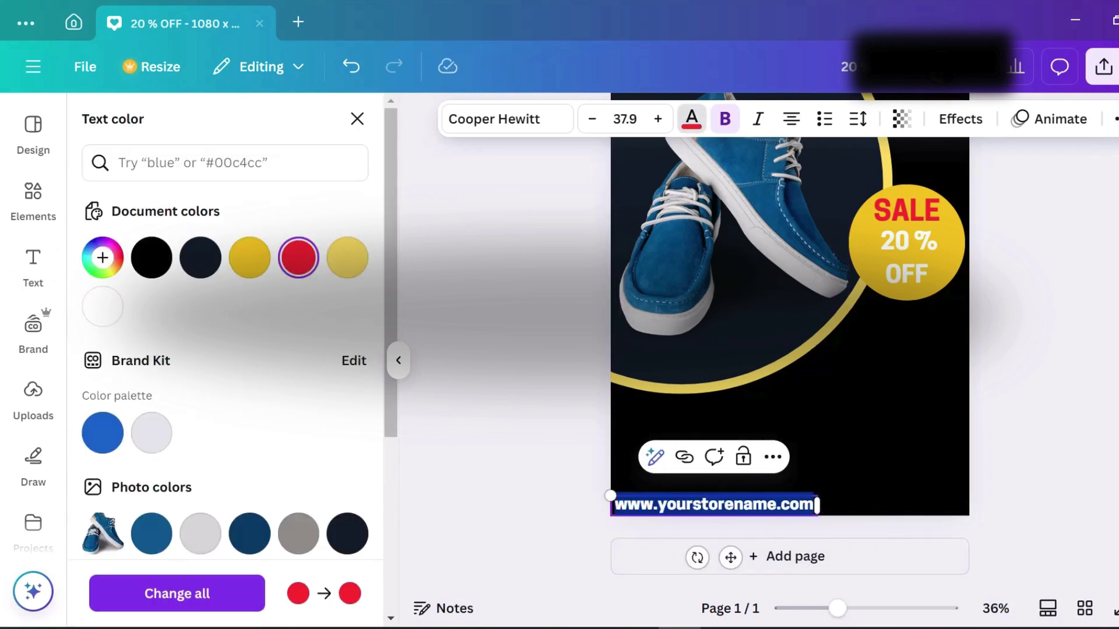
key("Escape")
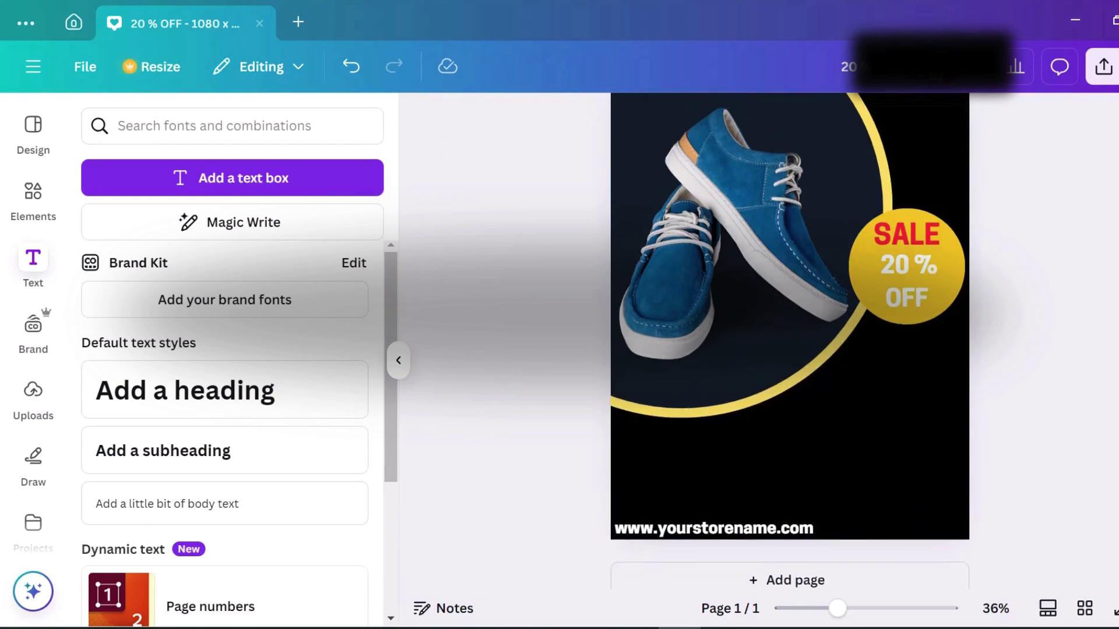
Search the graphics elements for "animaions" and add the animated yellow sparkles to the page's lower-right corner
left_click(33, 200)
left_click(222, 126)
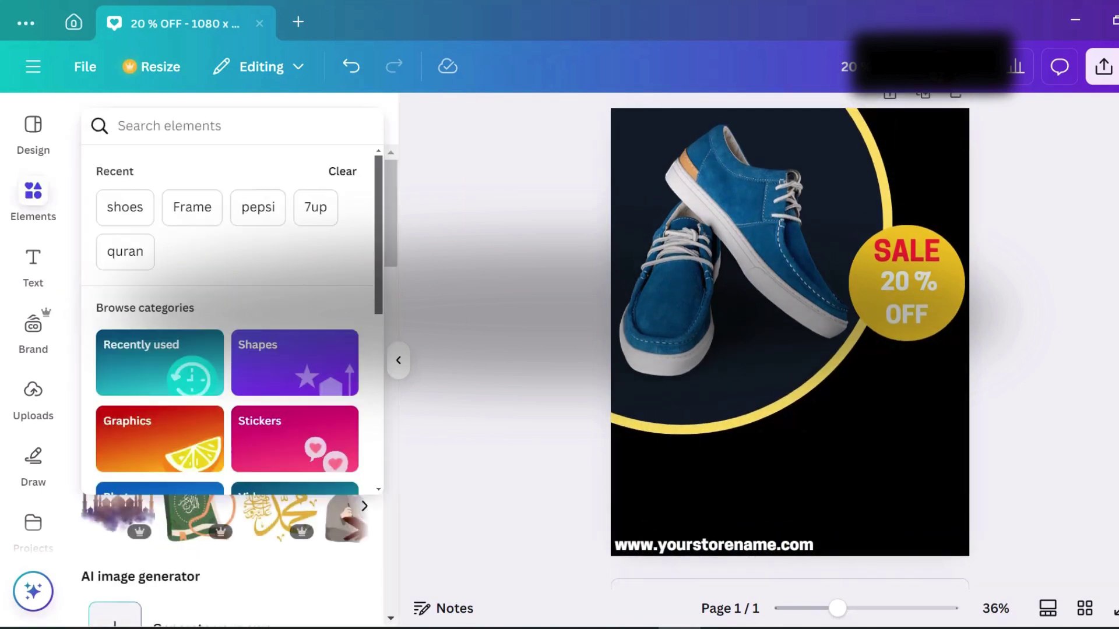
type("animaions\\")
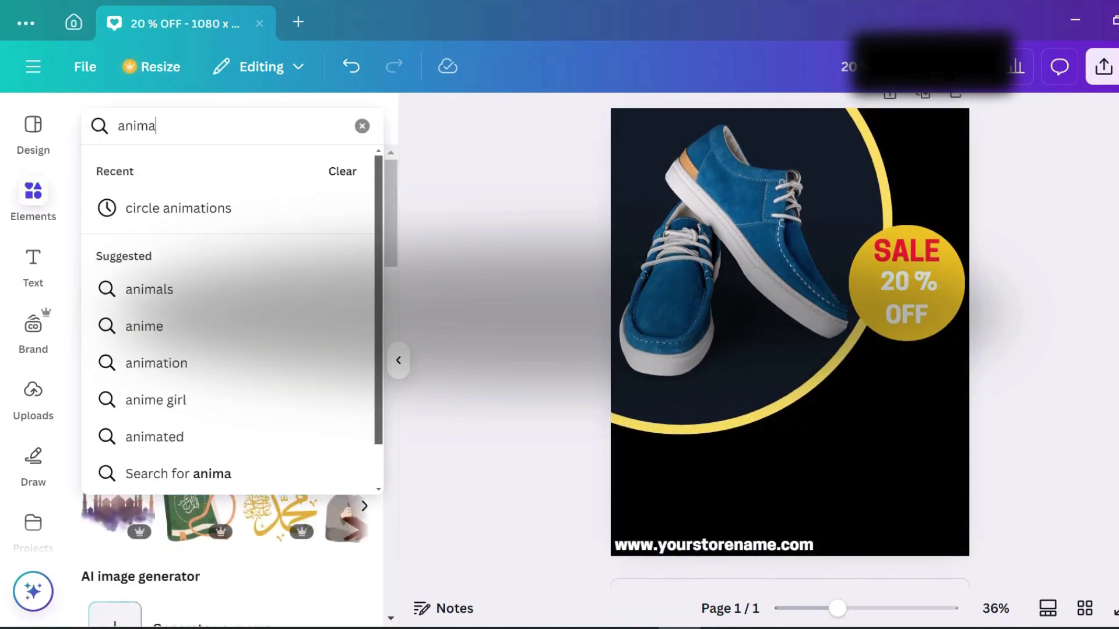
key("Return")
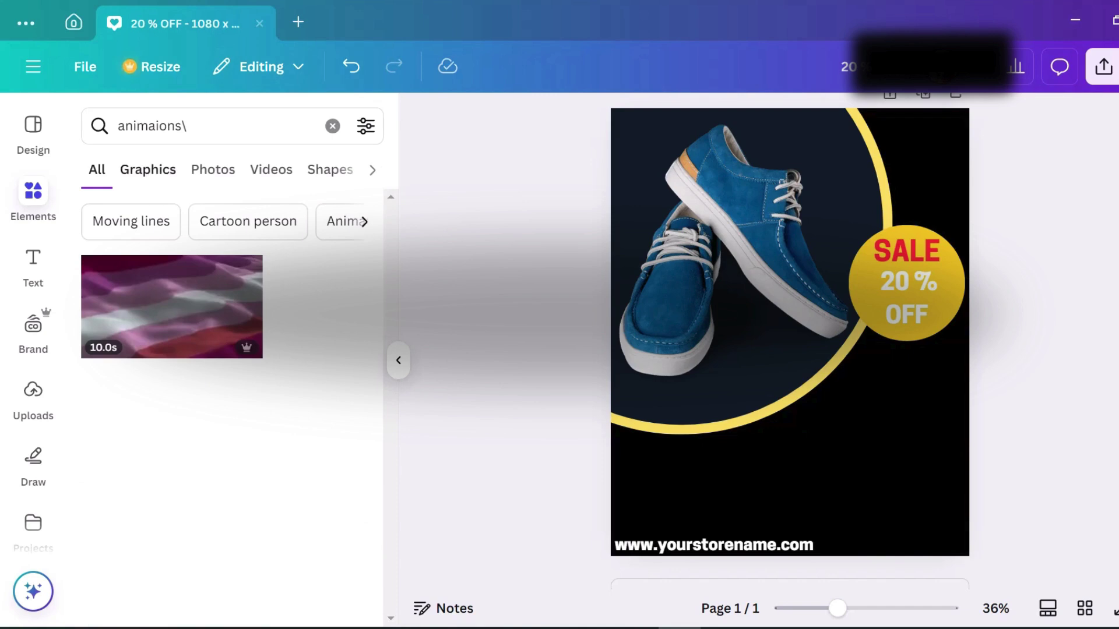
left_click(148, 169)
key("BackSpace")
key("Return")
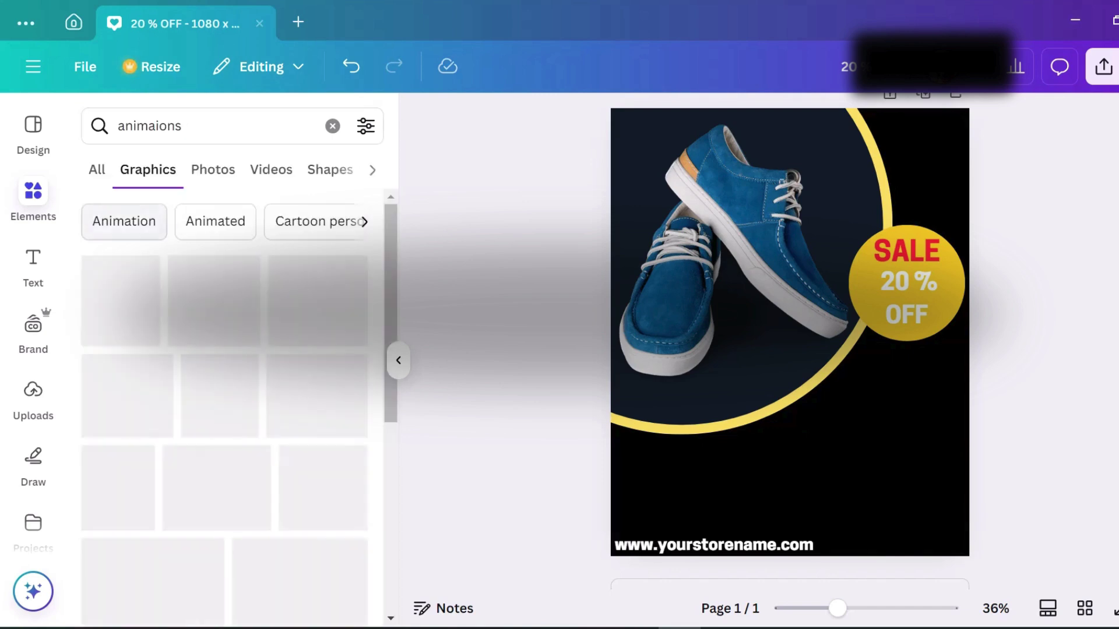
scroll(331, 449, "down", 2)
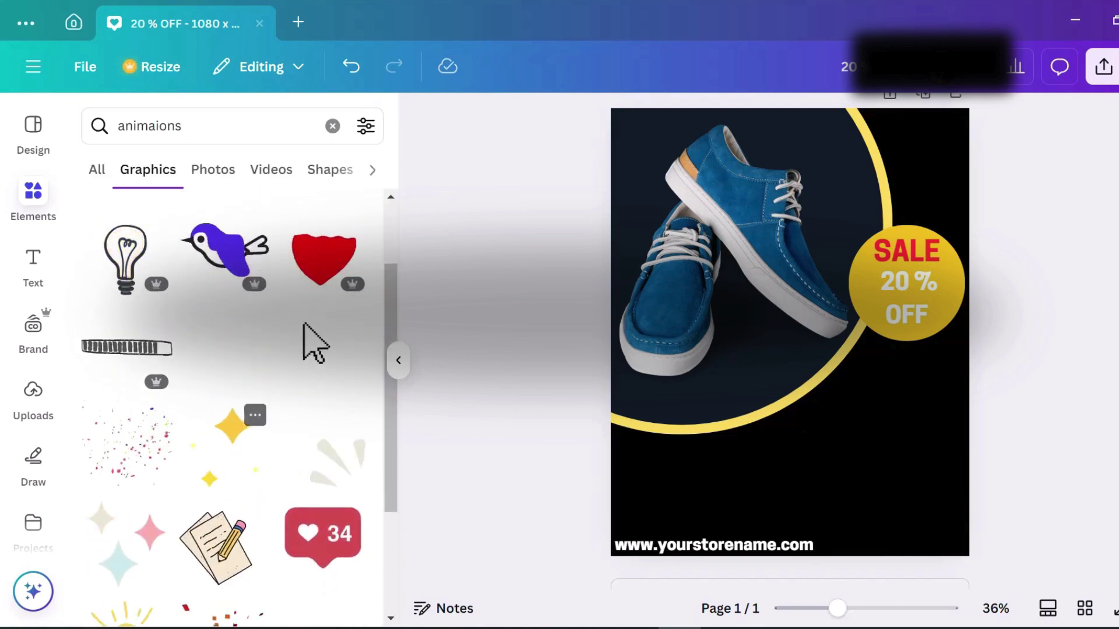
left_click(331, 349)
left_click_drag(646, 479, 802, 320)
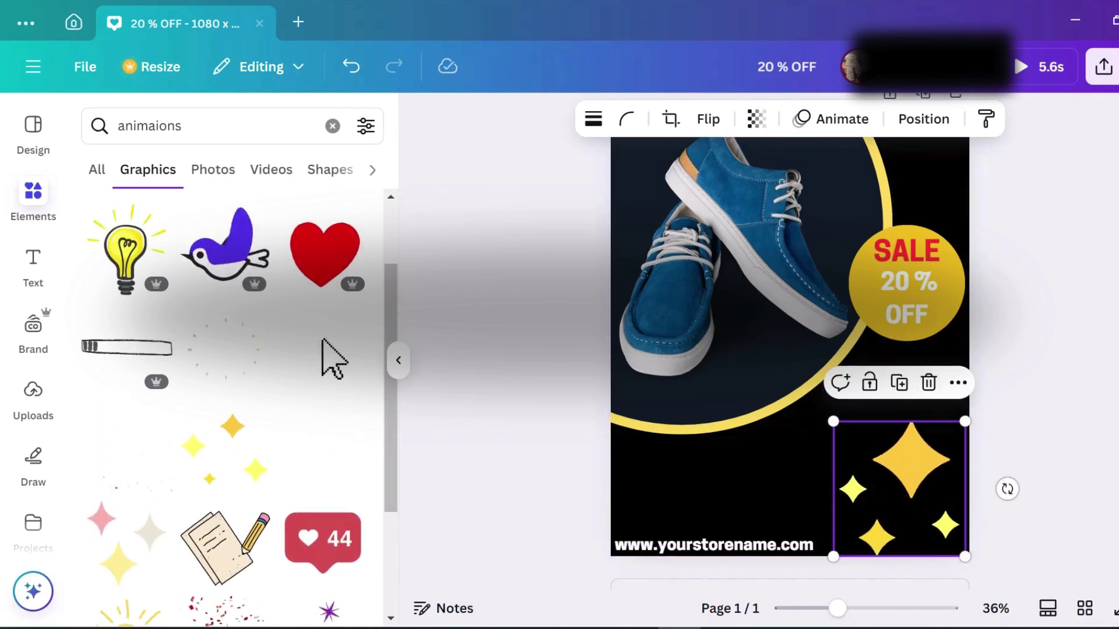
Move the animated yellow sparkles from the page's lower-right corner to its upper right, overlapping the top of the "SALE" badge
left_click(305, 324)
scroll(350, 346, "down", 1)
left_click(349, 344)
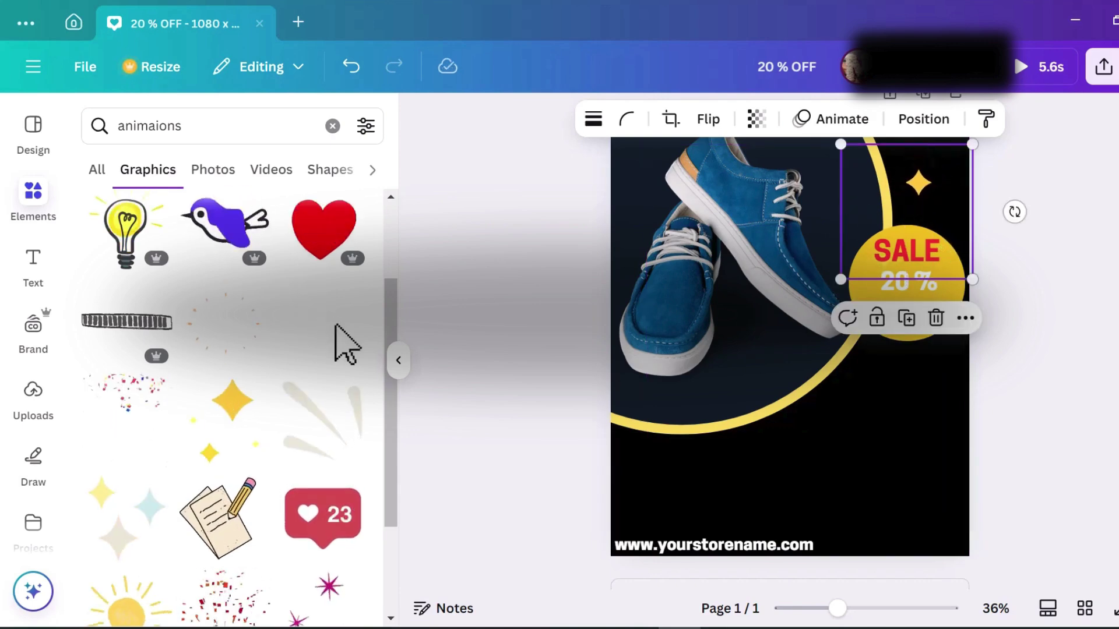
left_click(324, 326)
Look through more animated graphics, then search the elements for "stickers" and browse the sticker and "Pressed flowers" photos
scroll(323, 327, "down", 3)
scroll(225, 408, "down", 5)
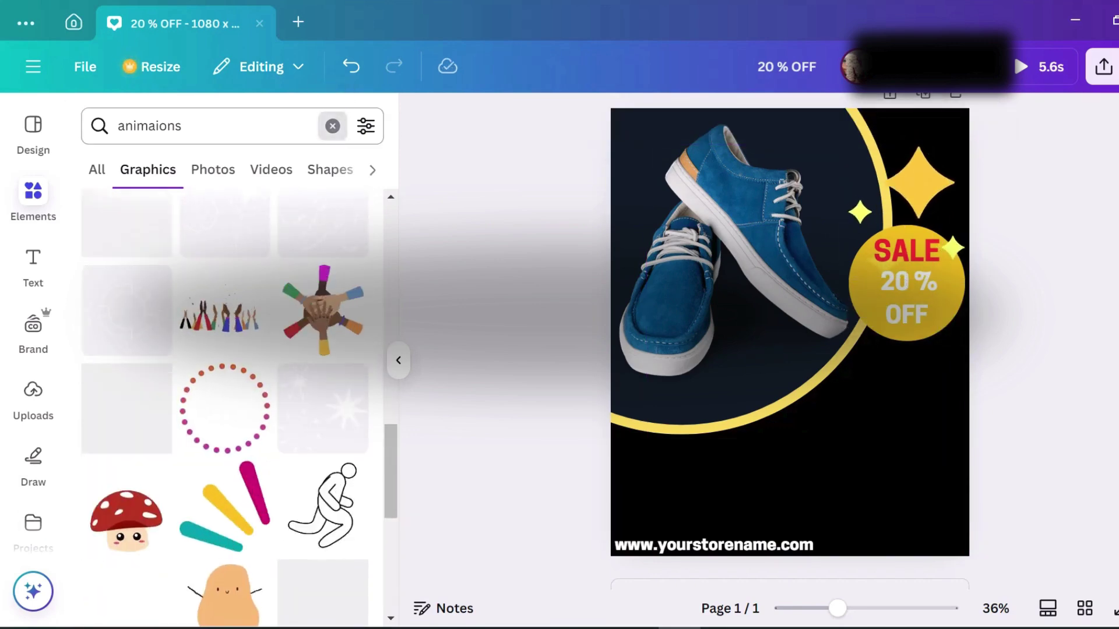
left_click(333, 126)
type("stickers")
key("Return")
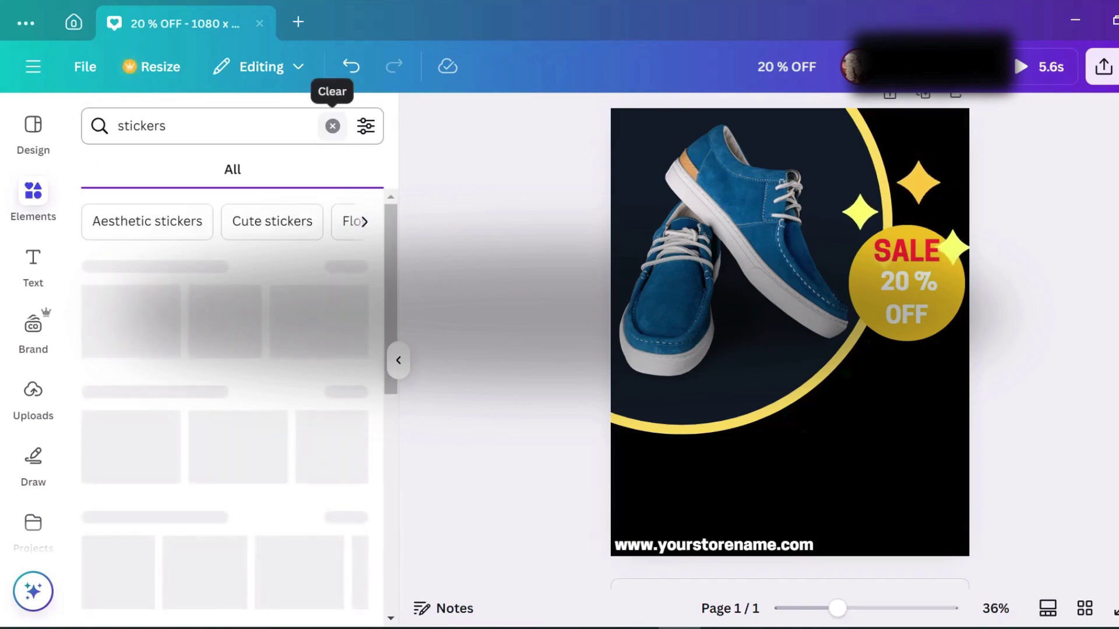
left_click(142, 170)
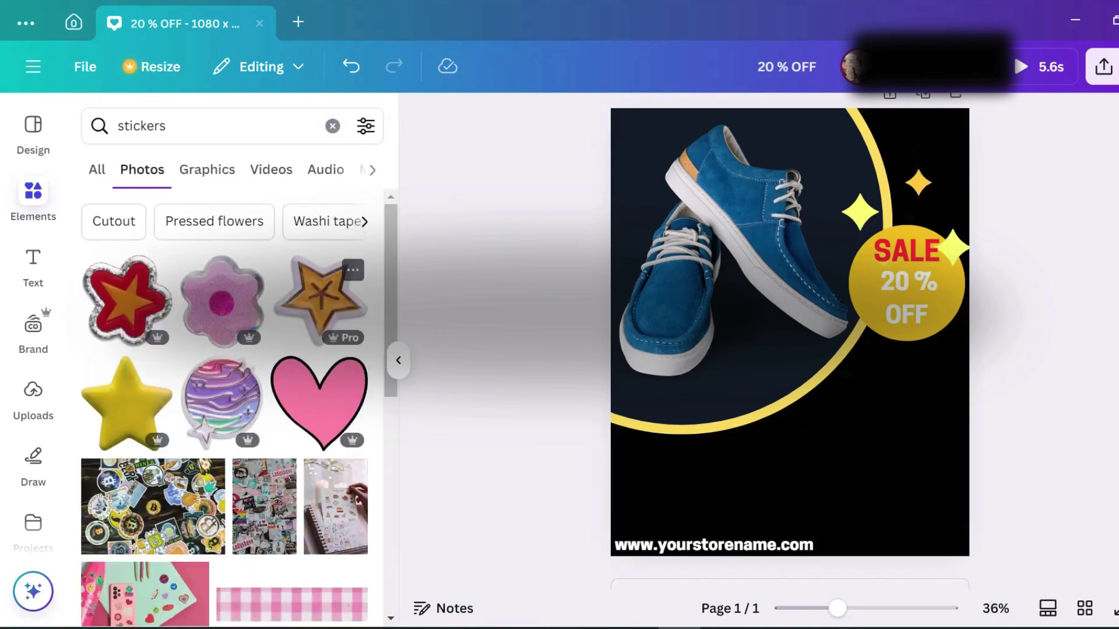
scroll(303, 408, "down", 5)
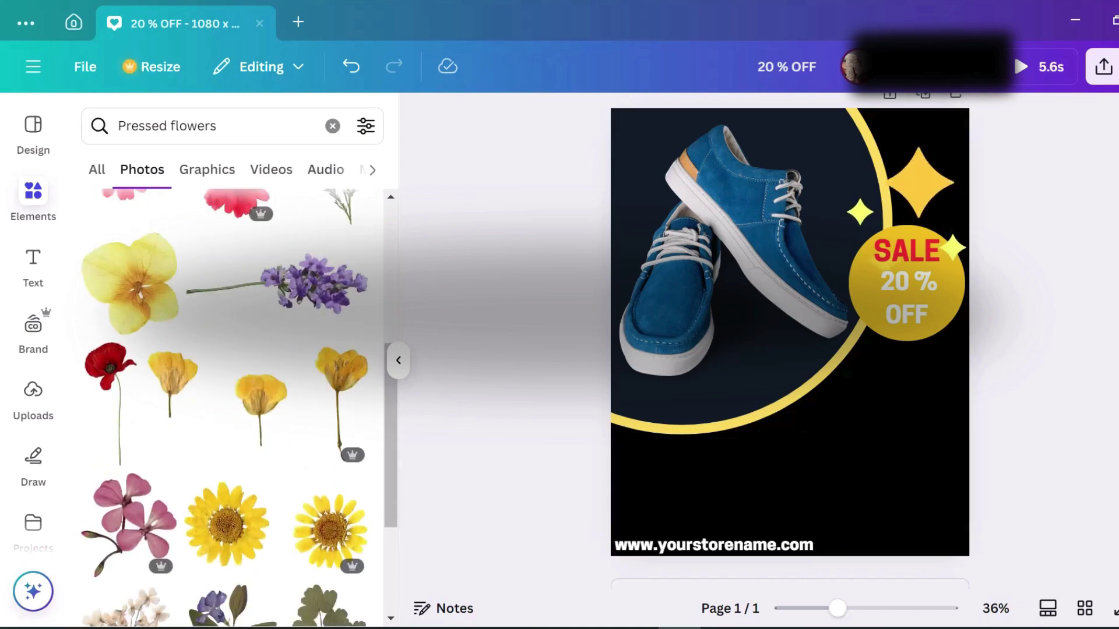
Search the graphics elements for "advertising" and add the yellow megaphone with lightning bolts to the page
left_click(332, 126)
type("adve")
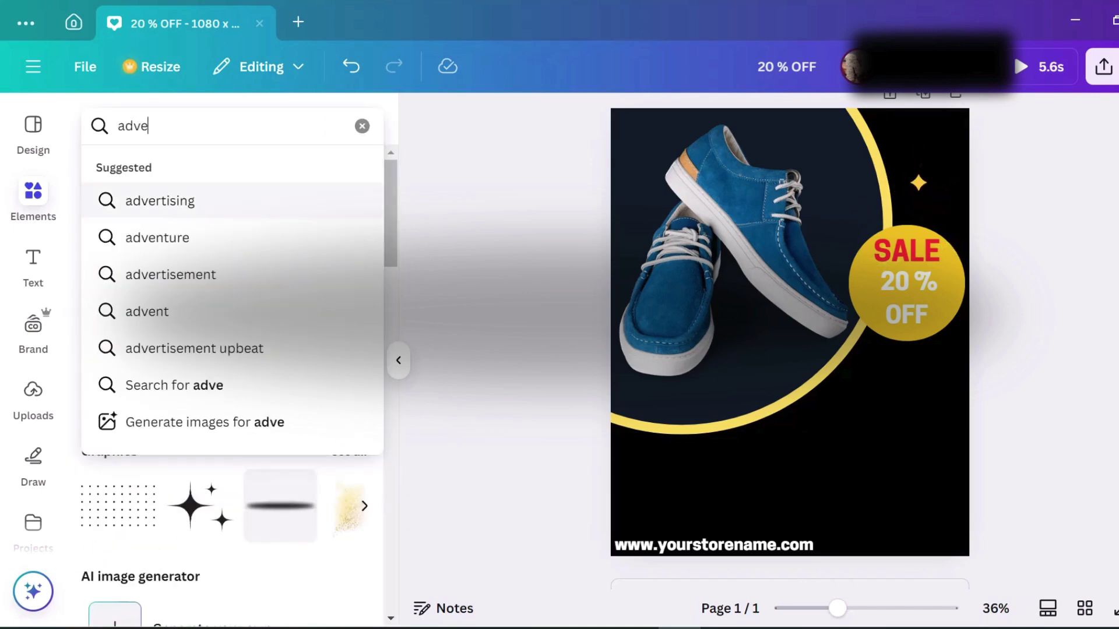
key("Return")
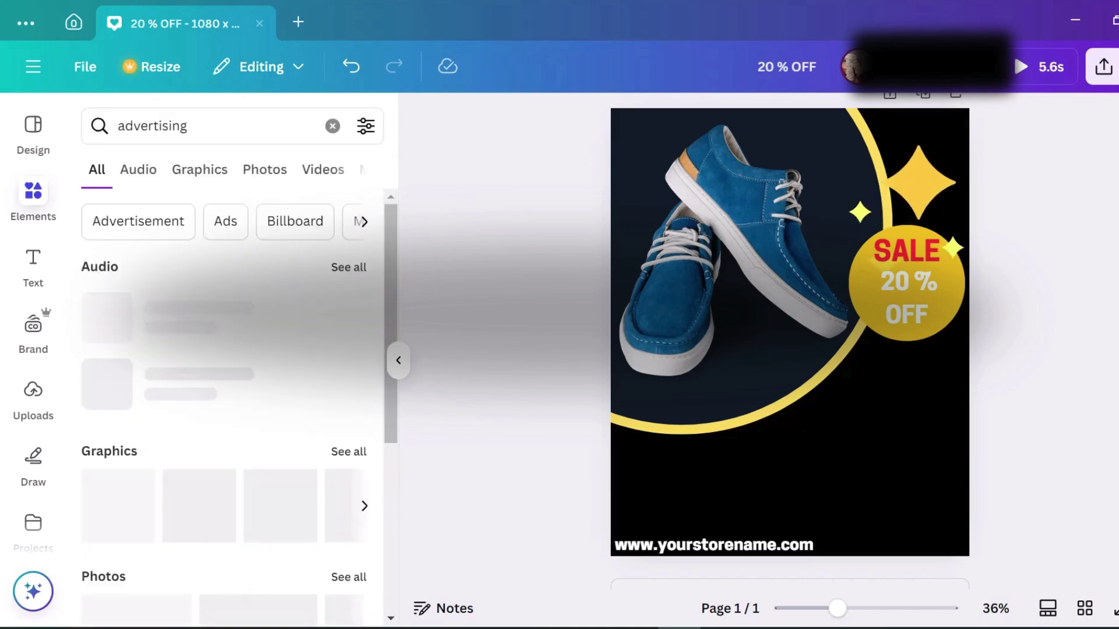
left_click(349, 454)
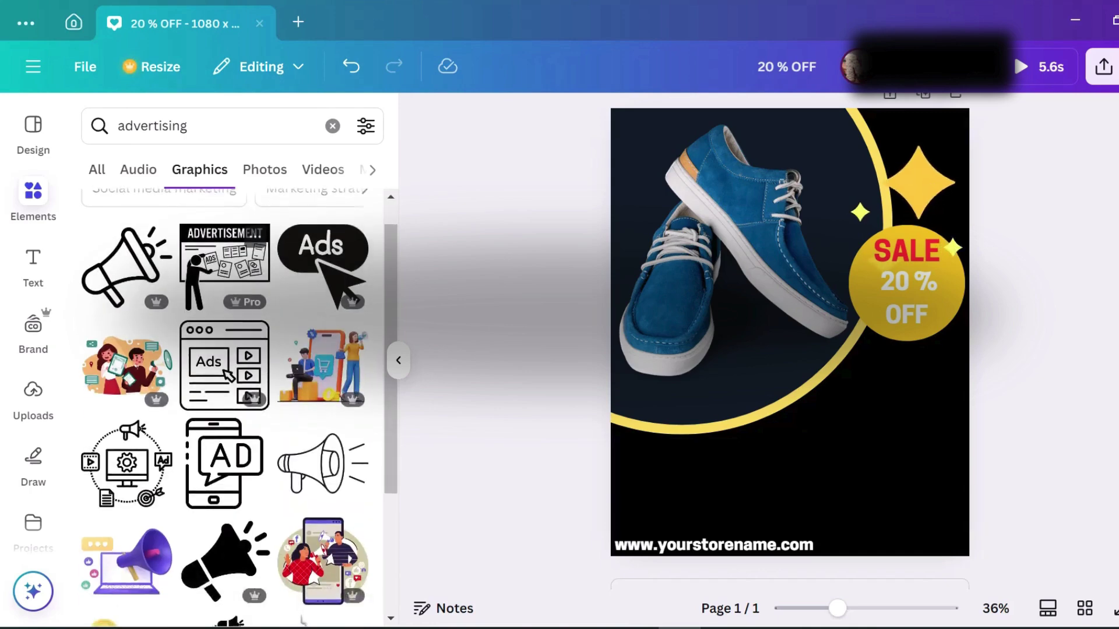
scroll(233, 408, "down", 5)
scroll(233, 408, "up", 6)
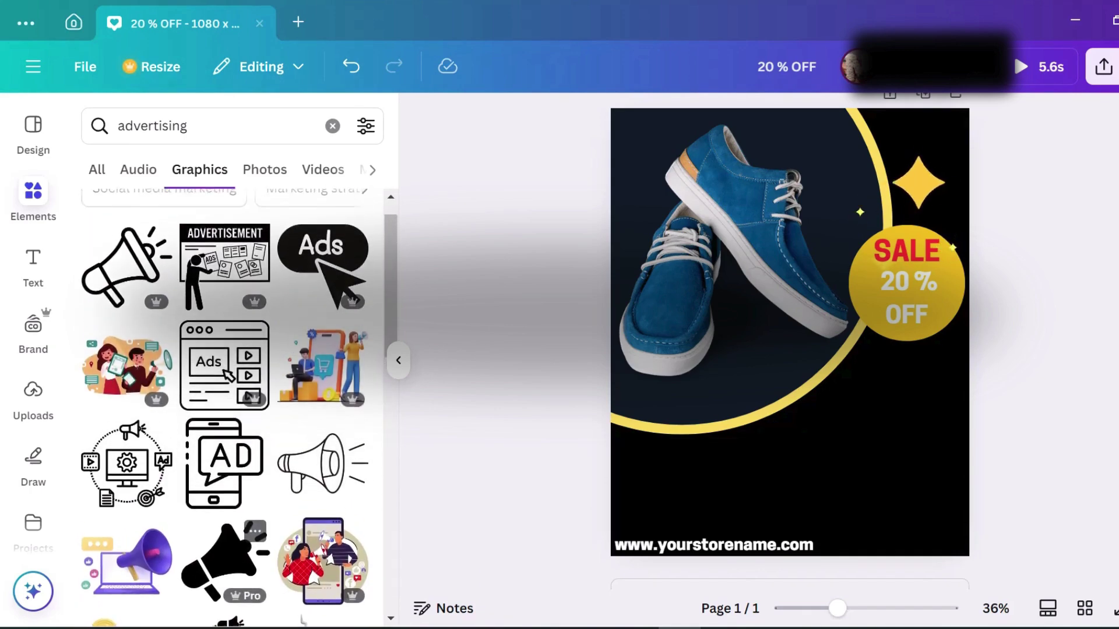
scroll(233, 408, "down", 10)
scroll(233, 408, "down", 8)
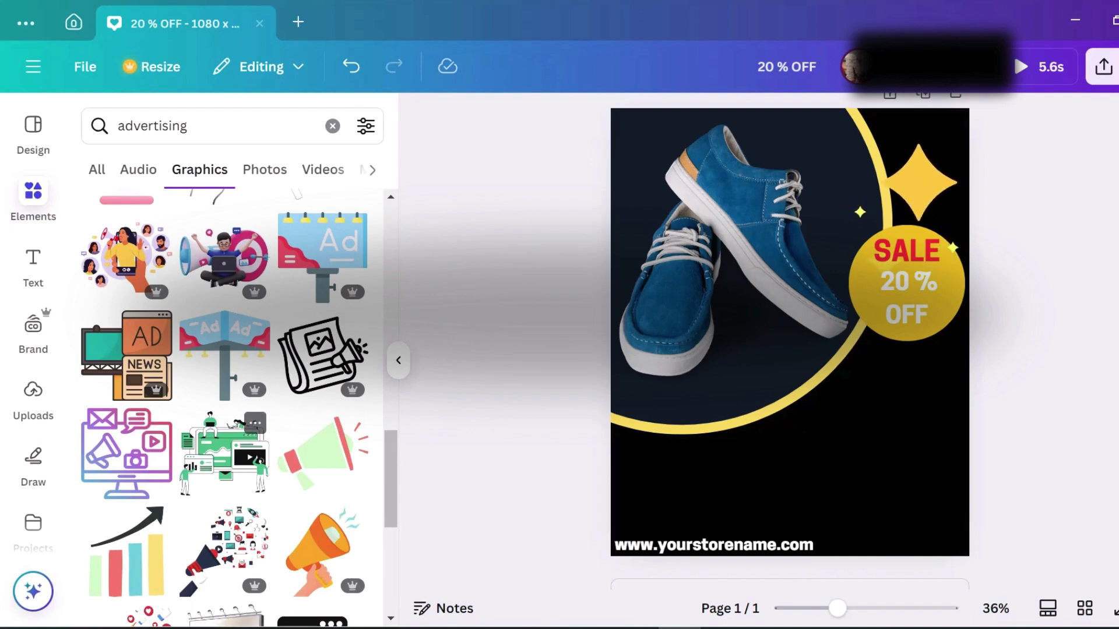
scroll(233, 408, "down", 6)
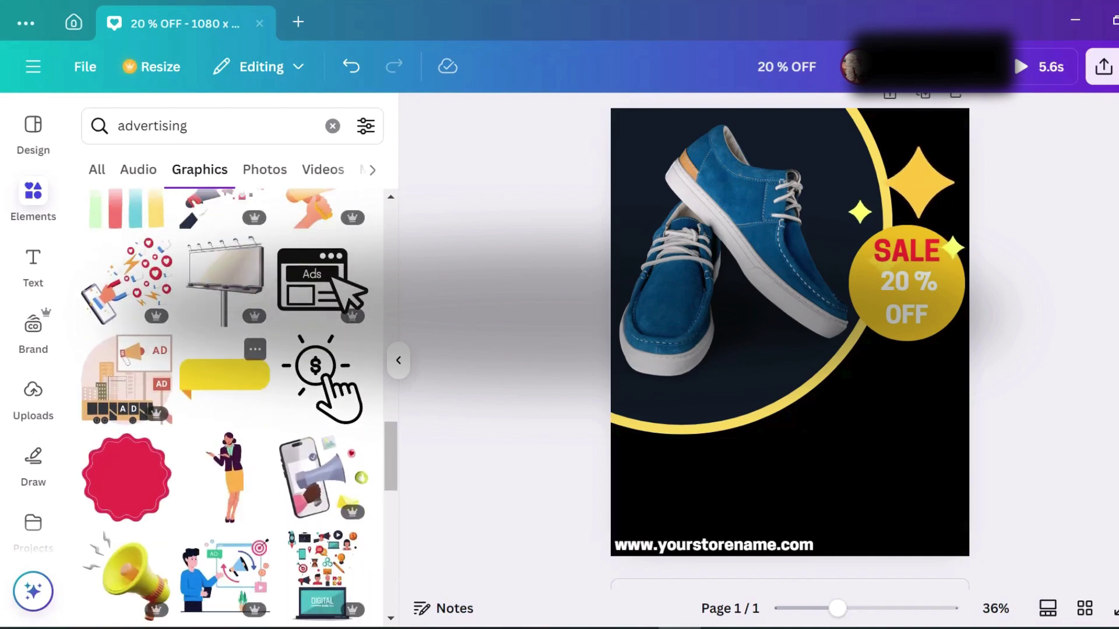
scroll(233, 408, "down", 2)
left_click(125, 492)
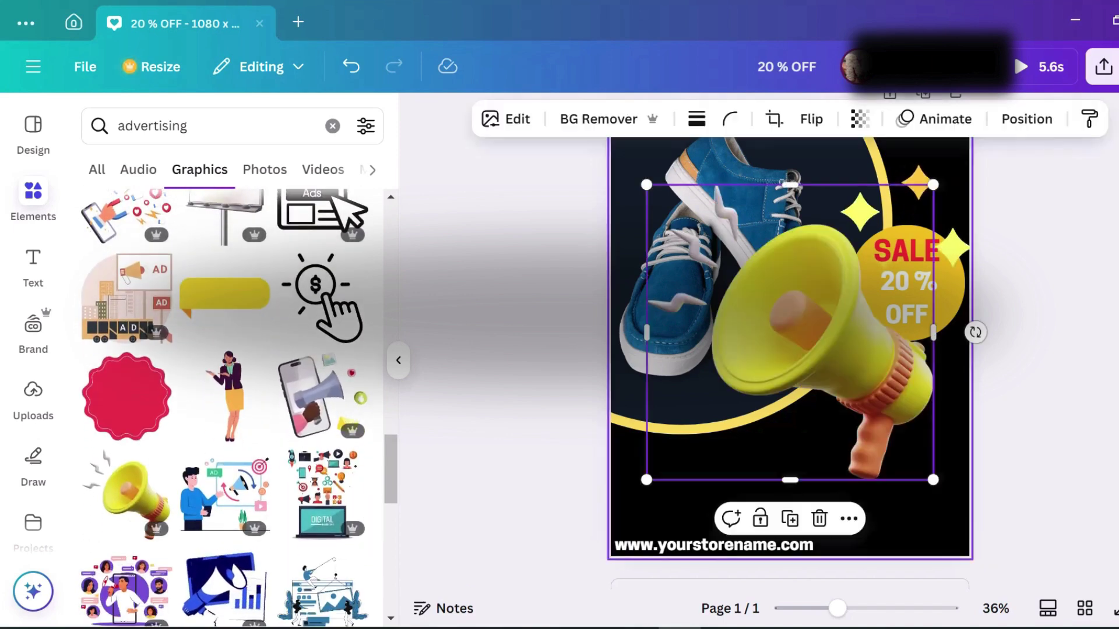
Shrink the megaphone, rotate it clockwise and place it in the page's lower-right corner, partly cut off by the page edge
left_click_drag(647, 557, 732, 465)
left_click_drag(833, 361, 868, 487)
left_click_drag(1012, 489, 1028, 525)
left_click_drag(893, 496, 907, 499)
left_click(1055, 373)
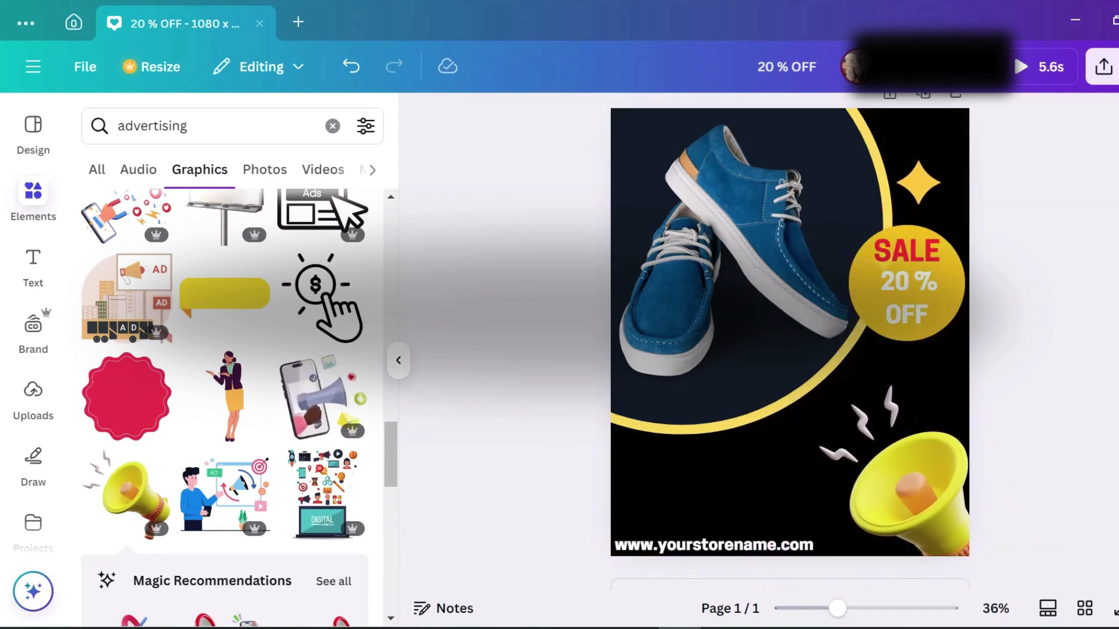